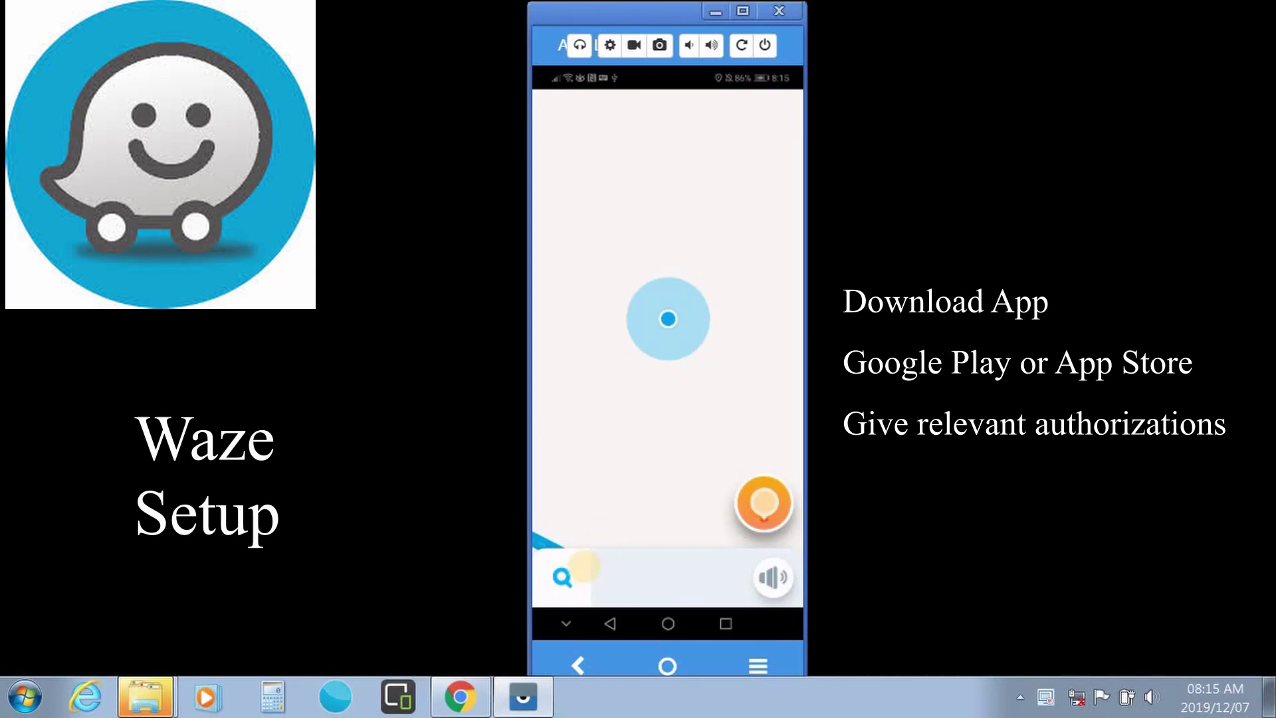
# Open the Waze main menu showing Recent, Favorites, Planned, Home and Work.
pyautogui.click(561, 576)
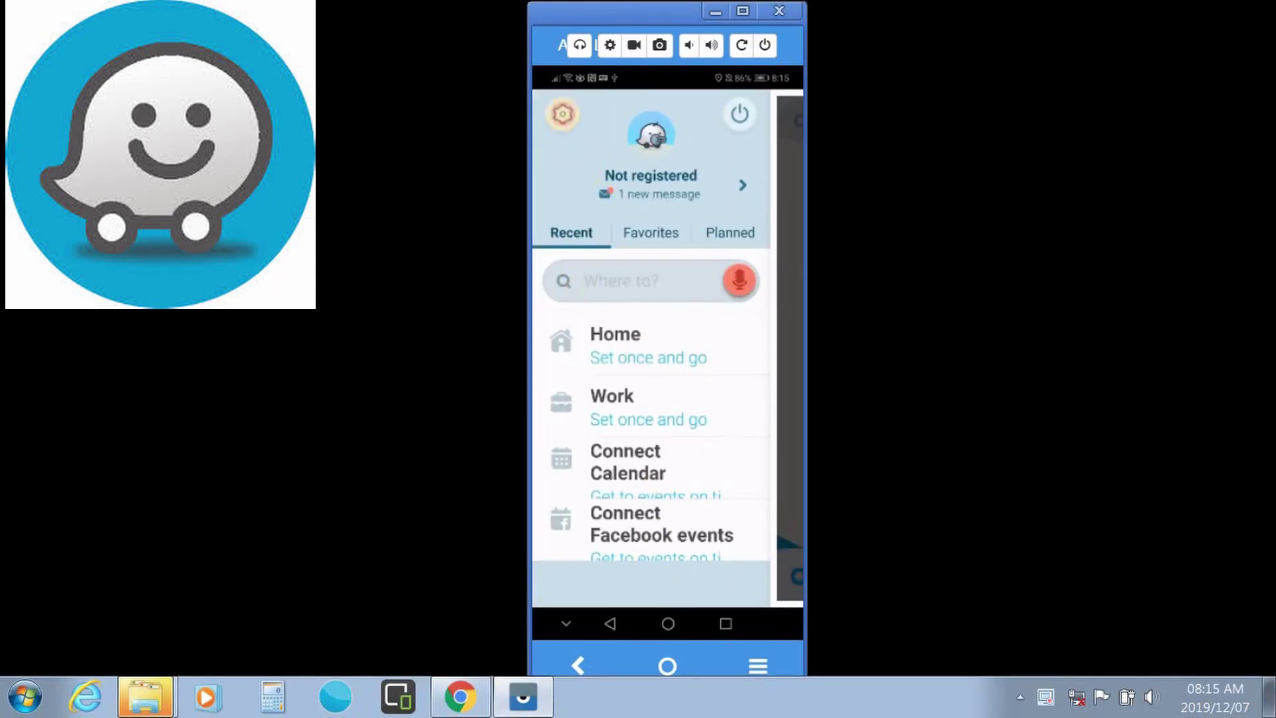
# Check General units are km and Map display is Auto mode, 2D, north-up lock, auto zoom.
pyautogui.click(562, 114)
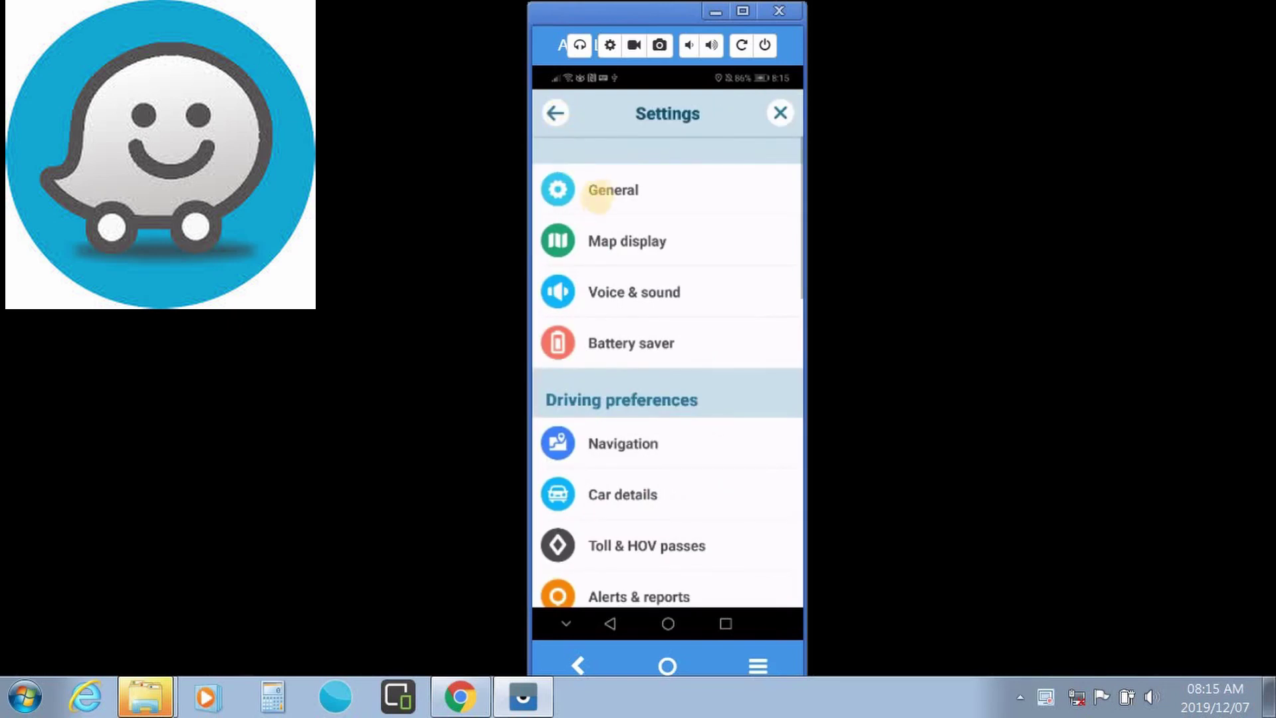
pyautogui.click(601, 190)
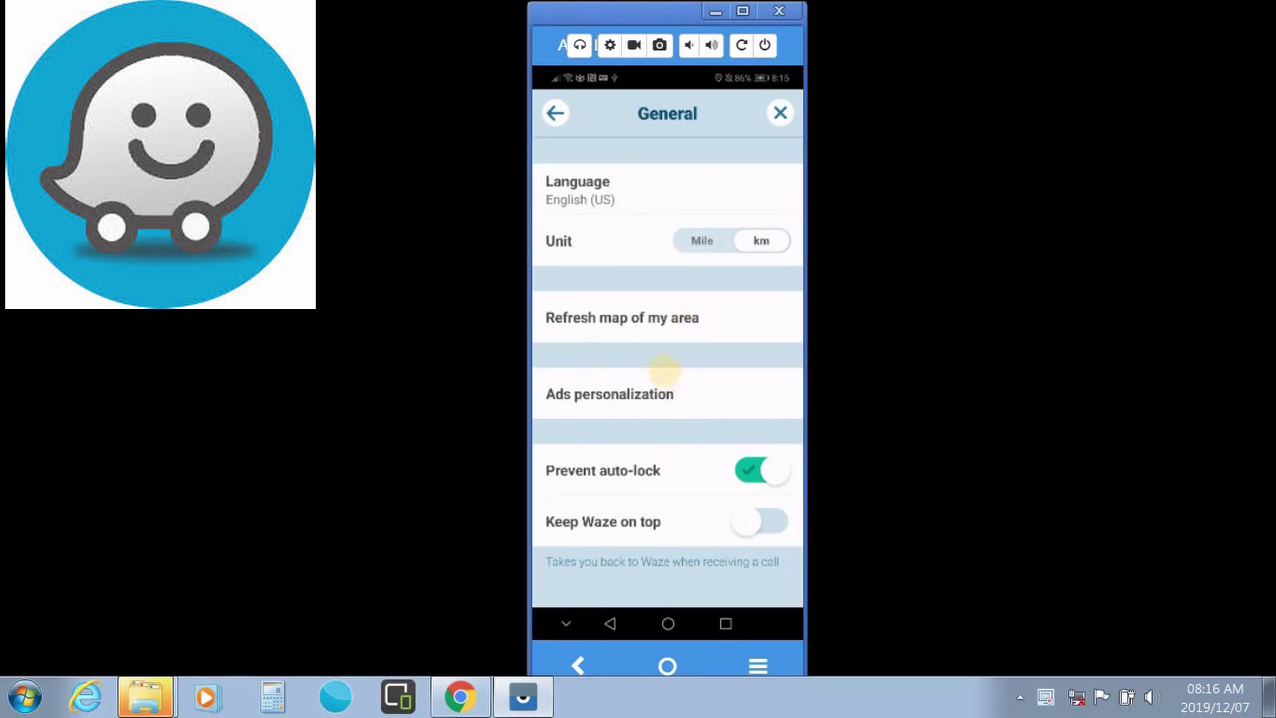
pyautogui.click(556, 113)
pyautogui.click(615, 248)
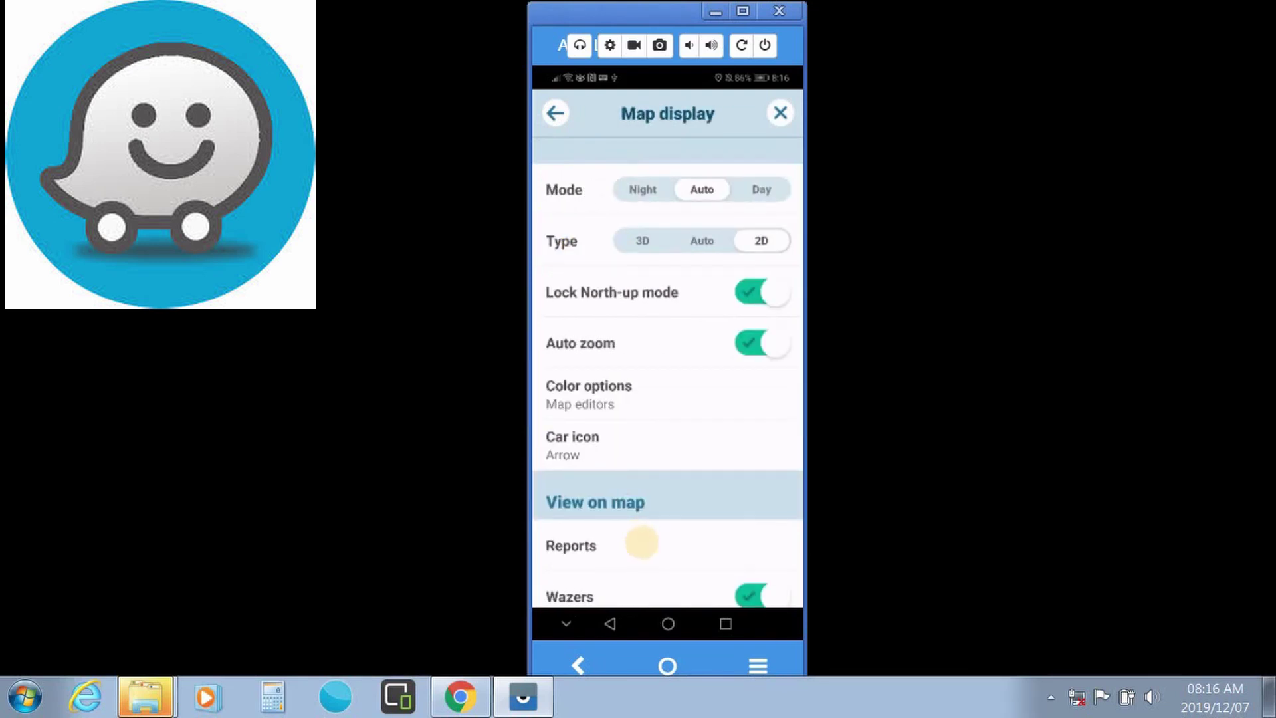
pyautogui.click(556, 112)
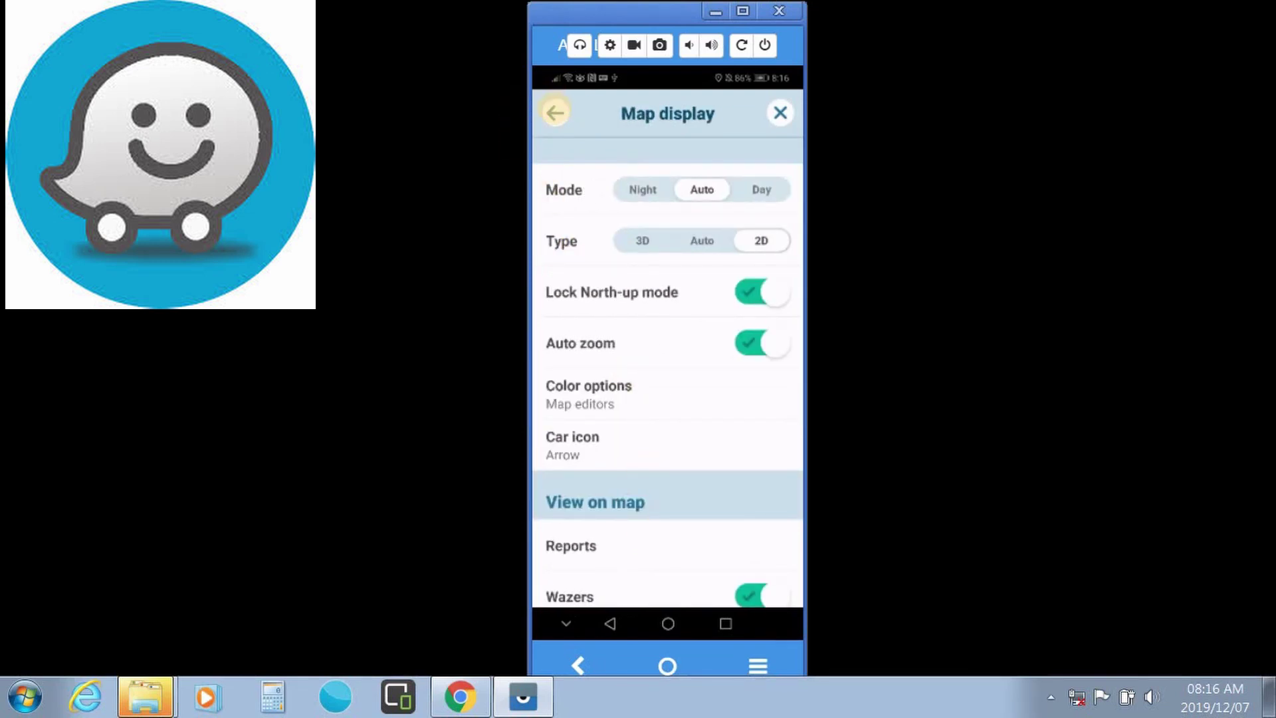
pyautogui.click(638, 292)
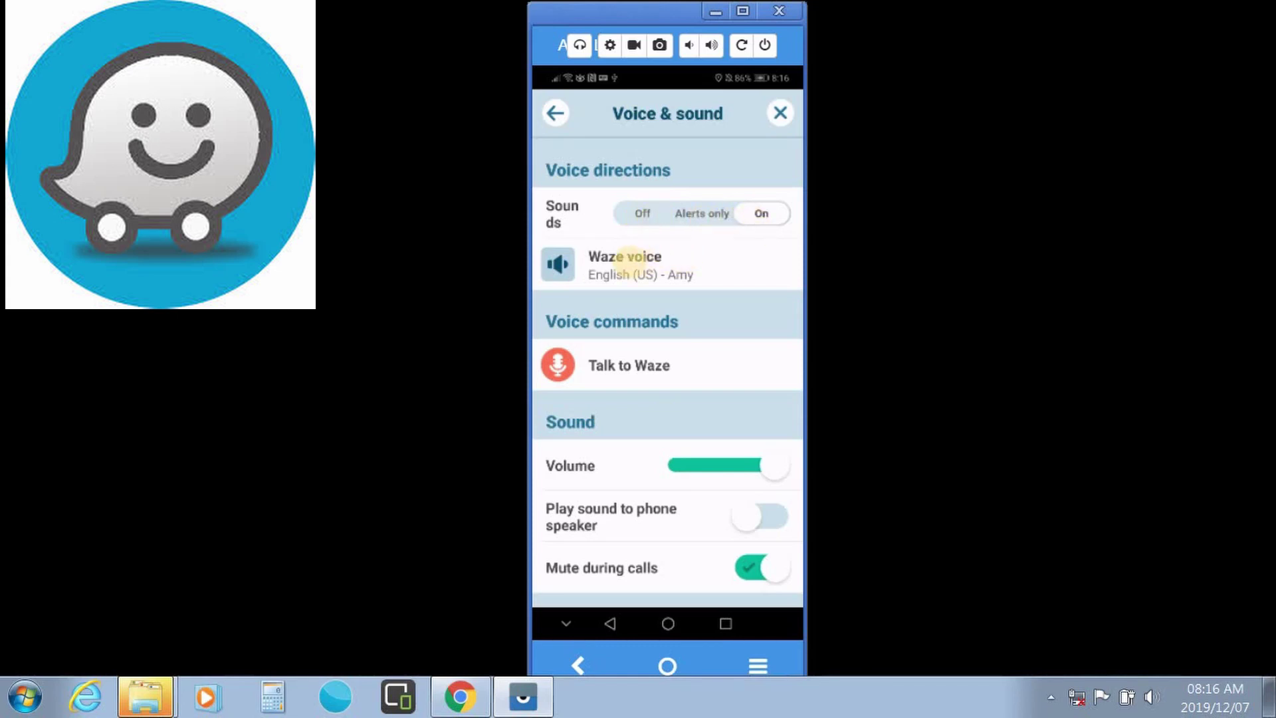
pyautogui.click(629, 262)
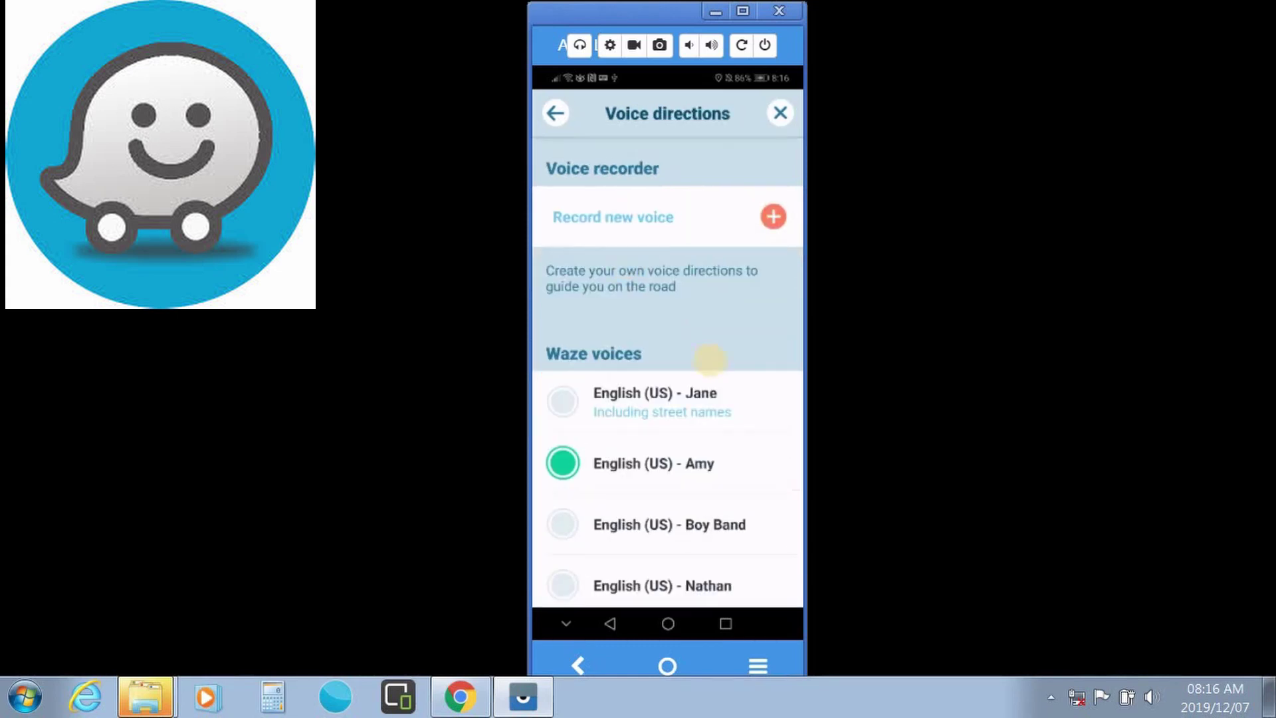
pyautogui.scroll(-3, 731, 392)
pyautogui.scroll(3, 751, 428)
pyautogui.click(556, 113)
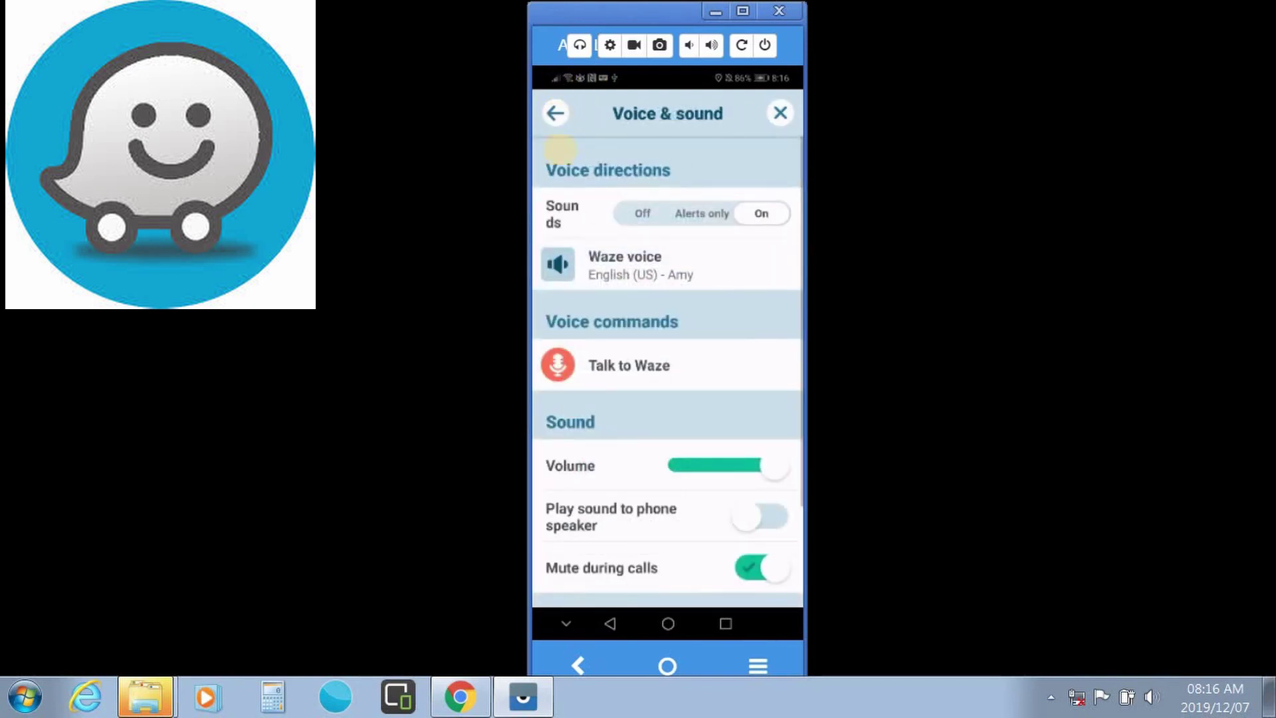
pyautogui.scroll(-2, 731, 341)
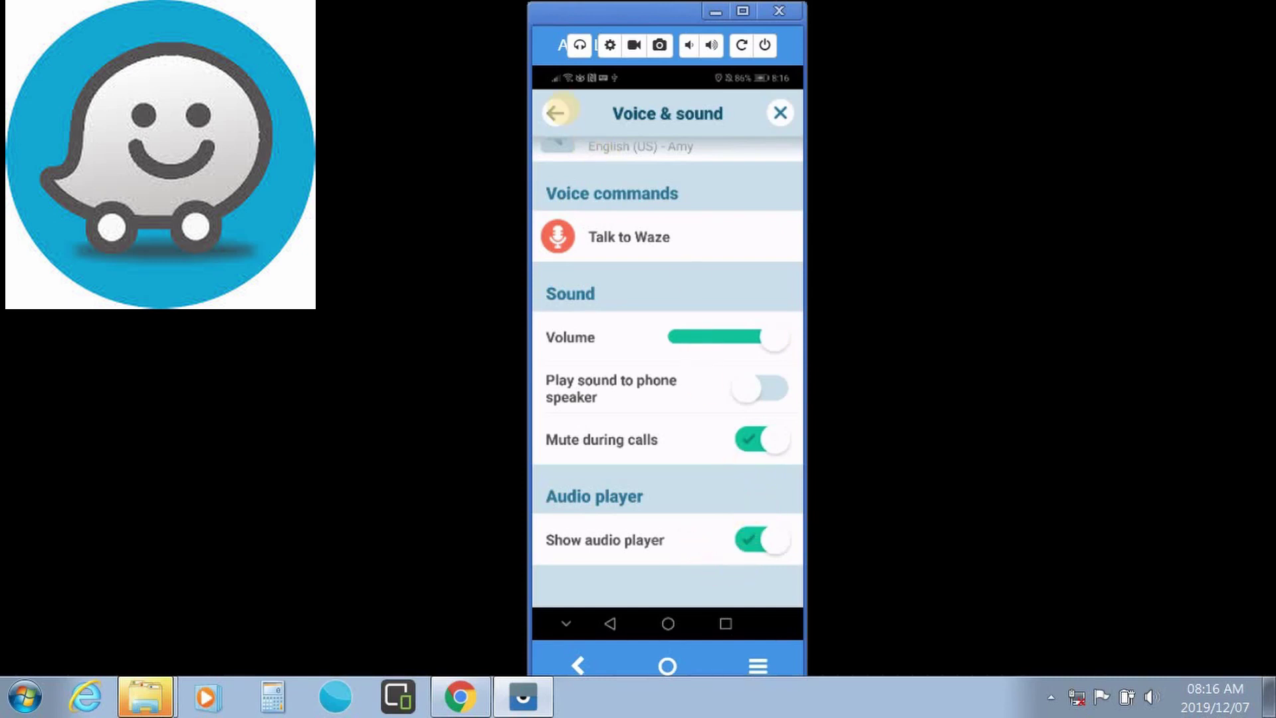
pyautogui.click(556, 112)
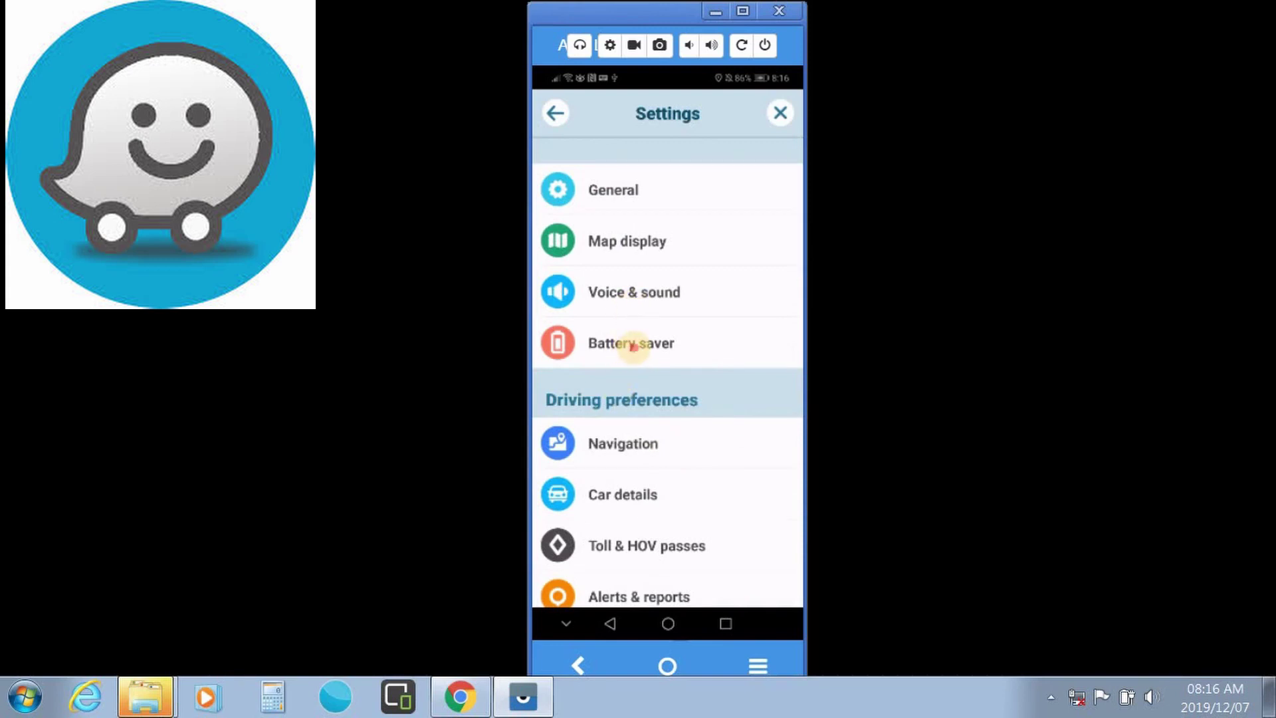
pyautogui.click(633, 346)
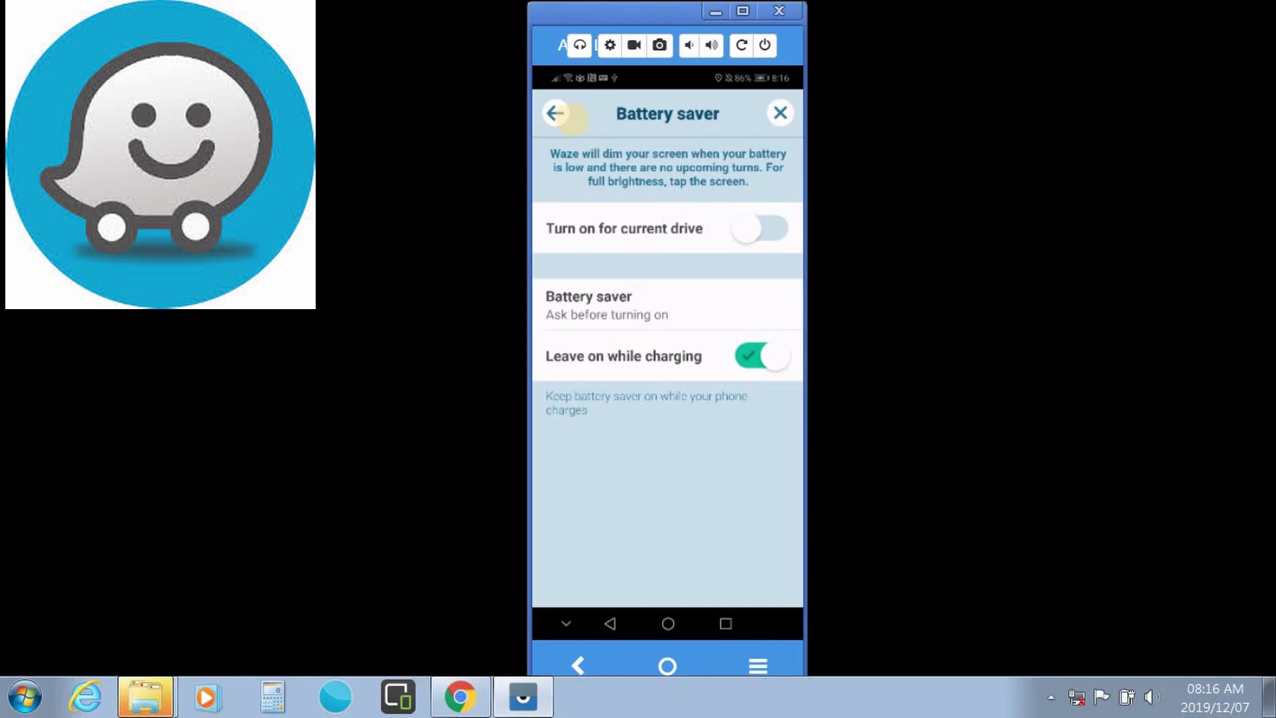
pyautogui.click(556, 112)
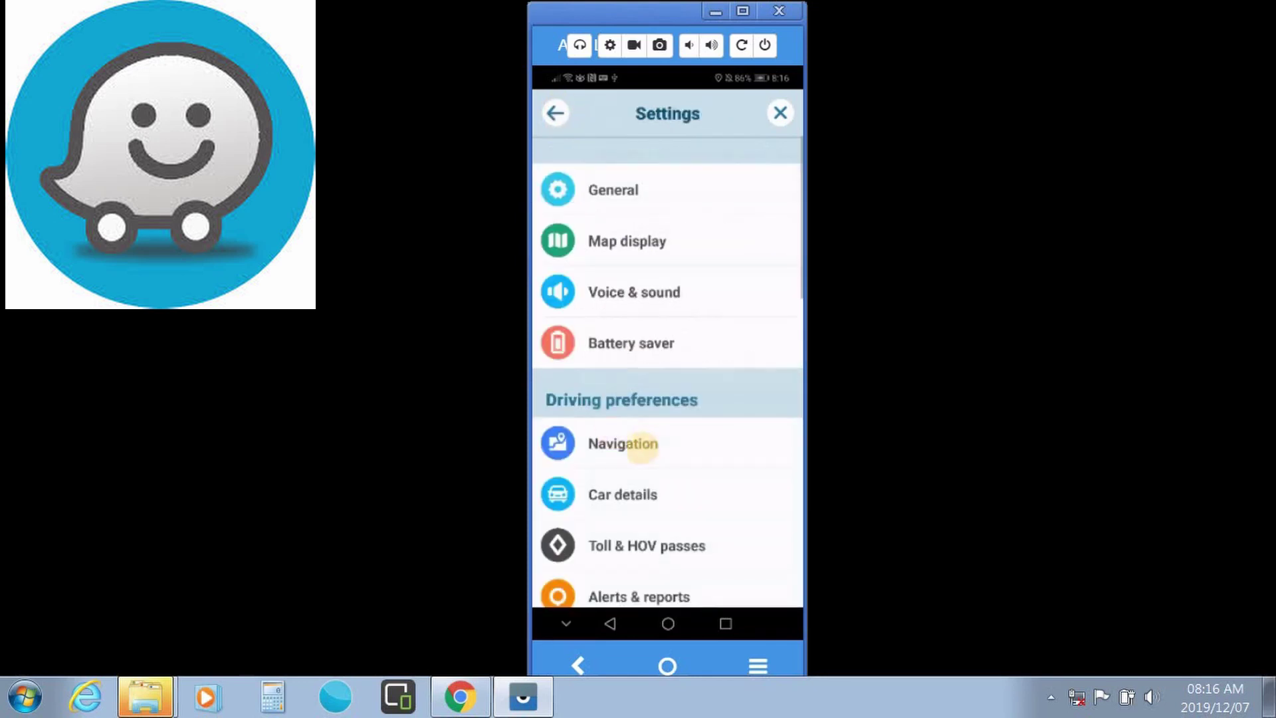
pyautogui.click(650, 443)
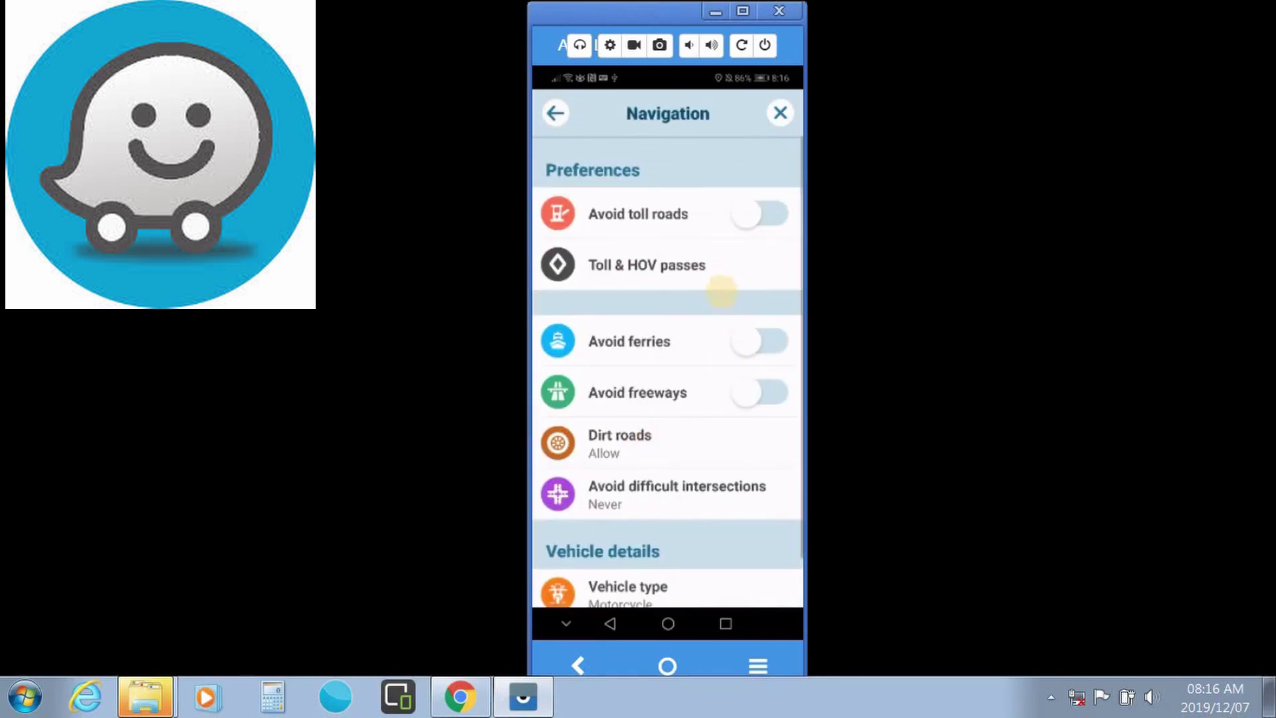
pyautogui.scroll(-1, 672, 428)
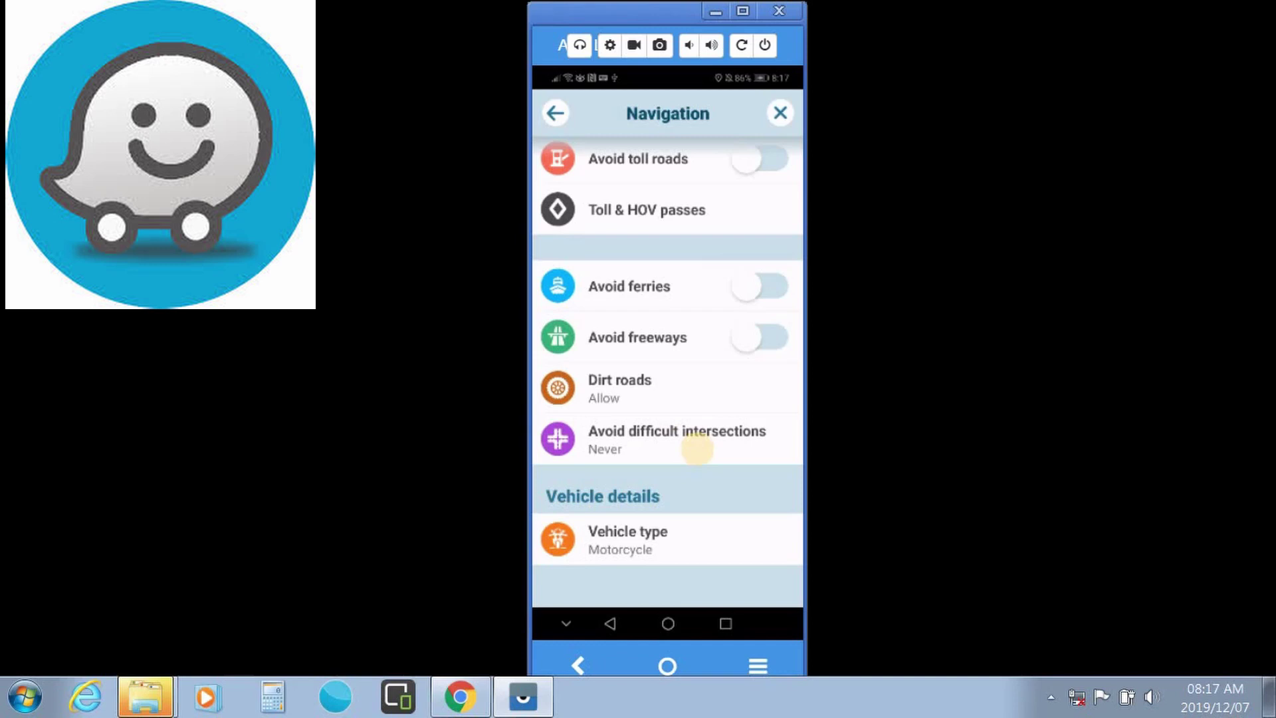
pyautogui.click(633, 542)
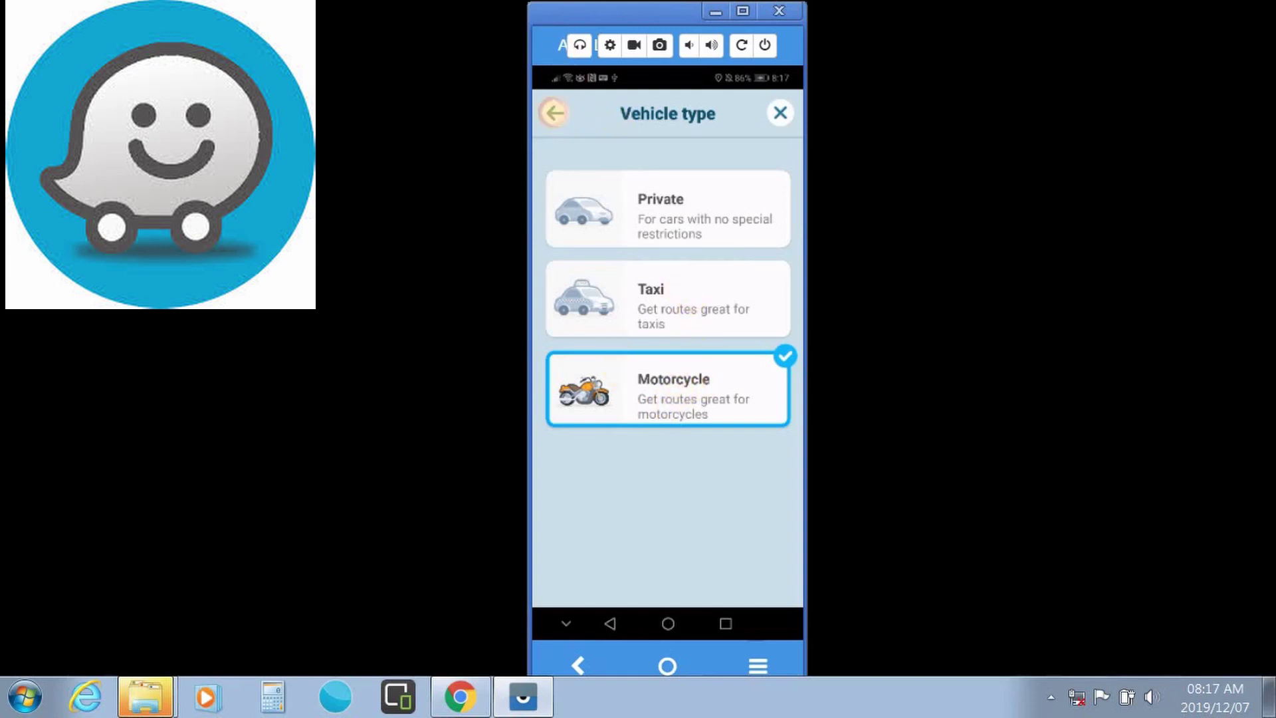
pyautogui.click(554, 113)
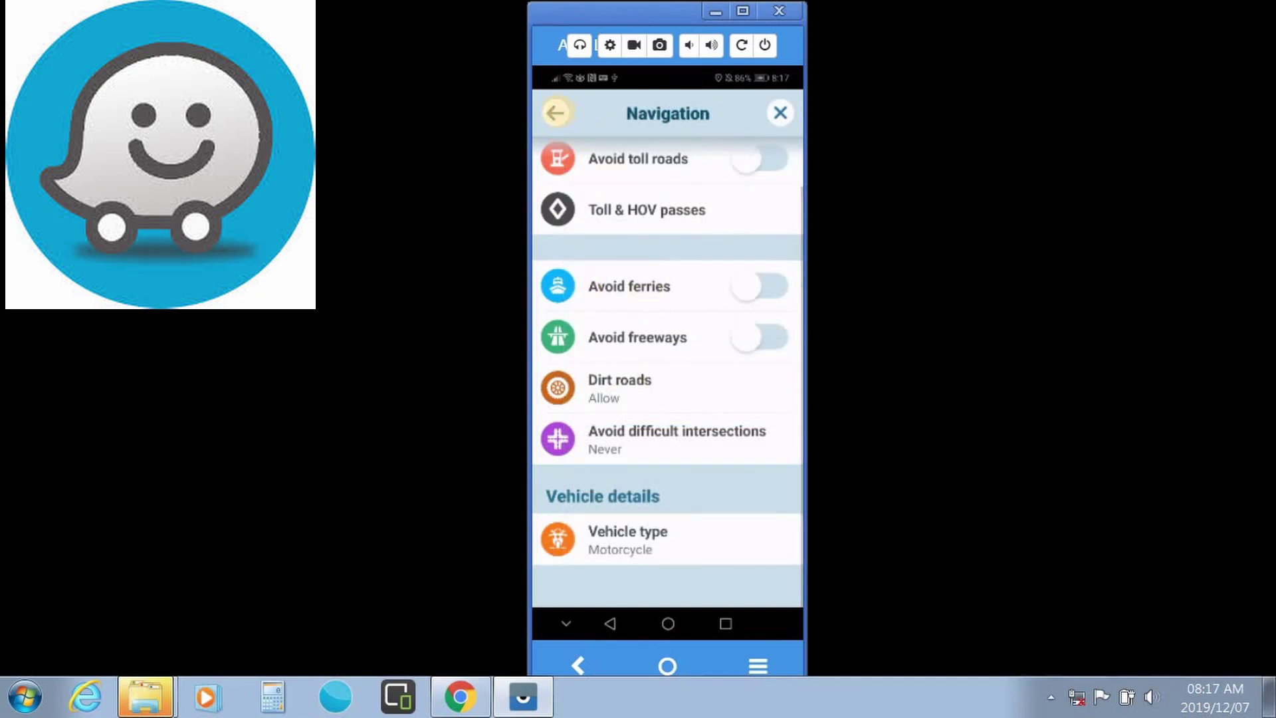
pyautogui.click(555, 113)
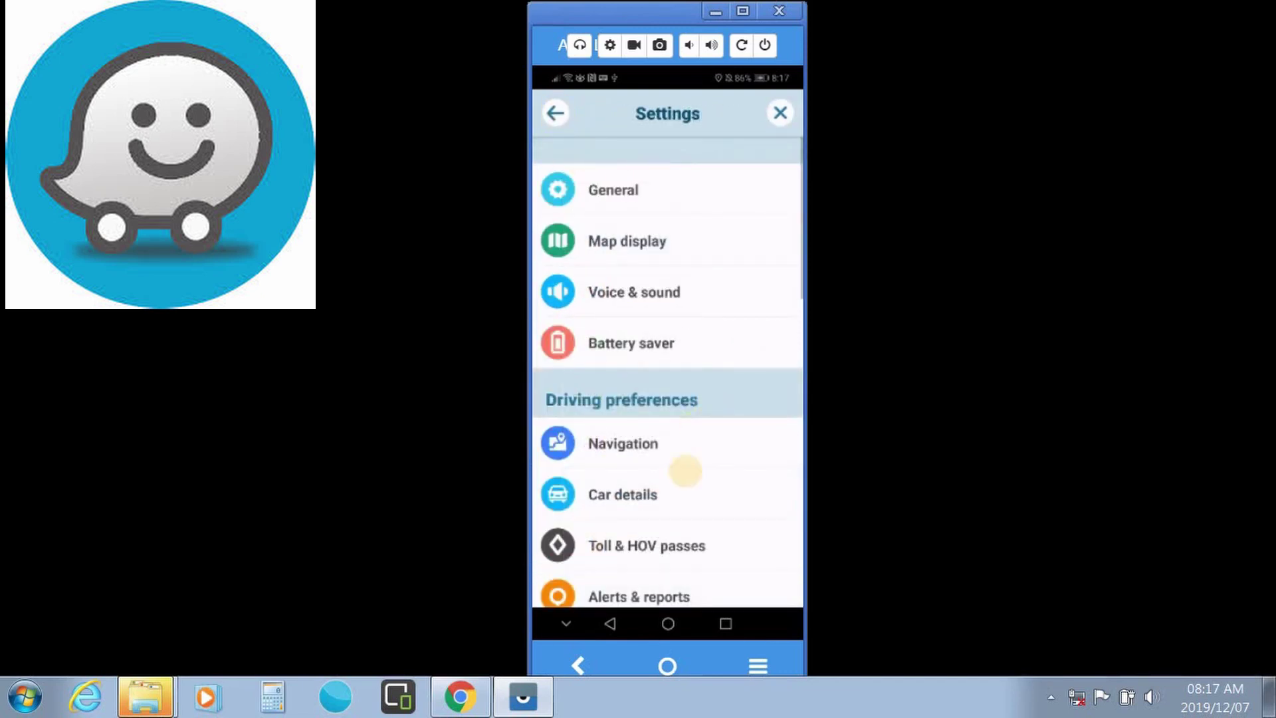
pyautogui.scroll(-3, 685, 470)
pyautogui.click(608, 343)
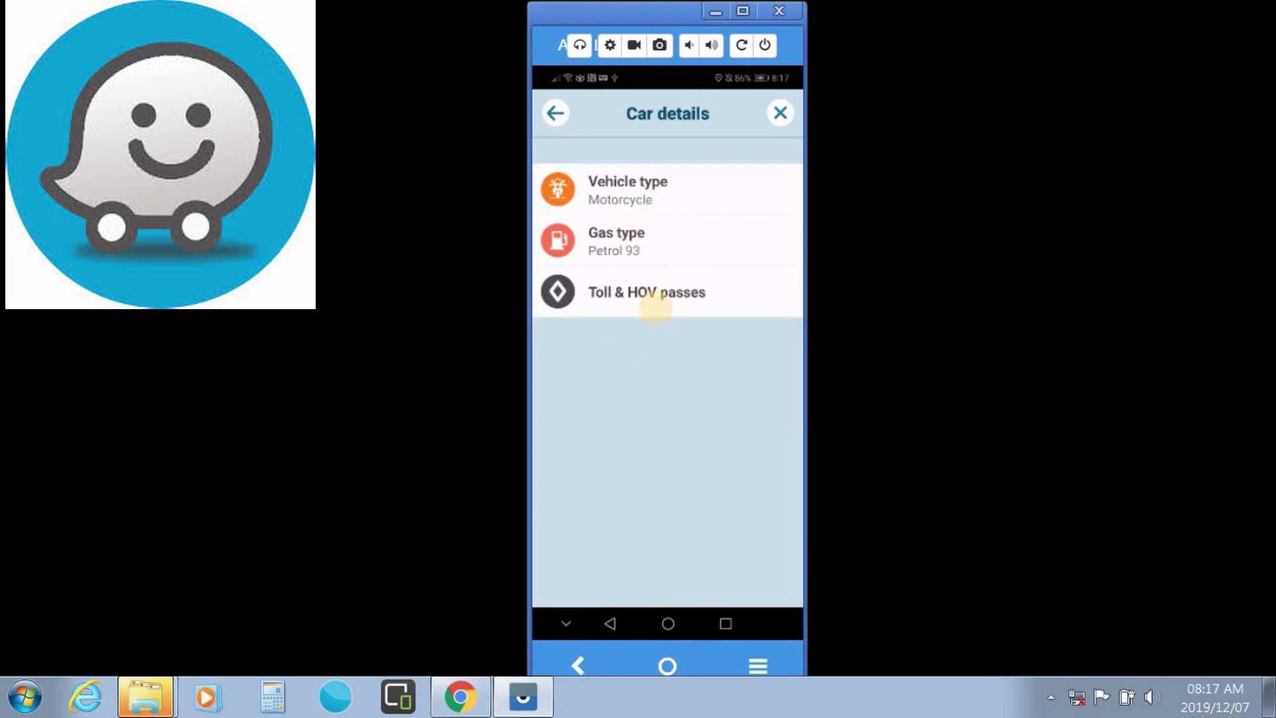
pyautogui.click(658, 240)
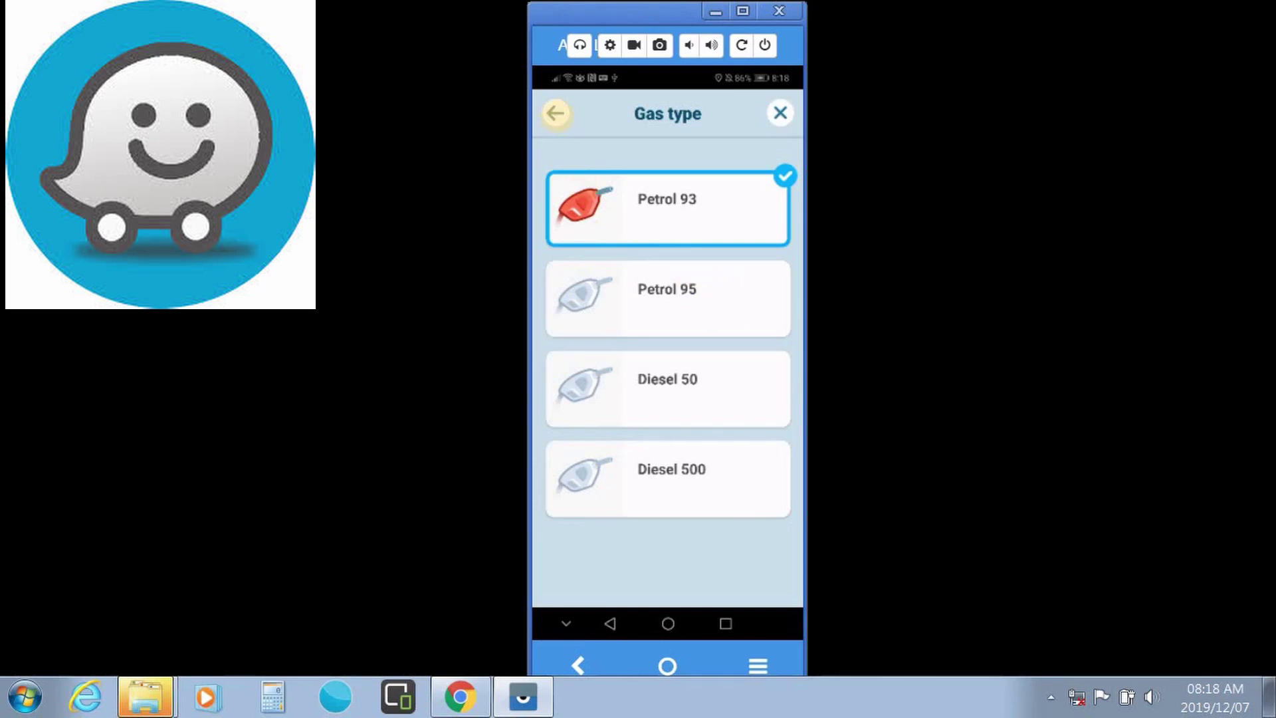
pyautogui.click(557, 114)
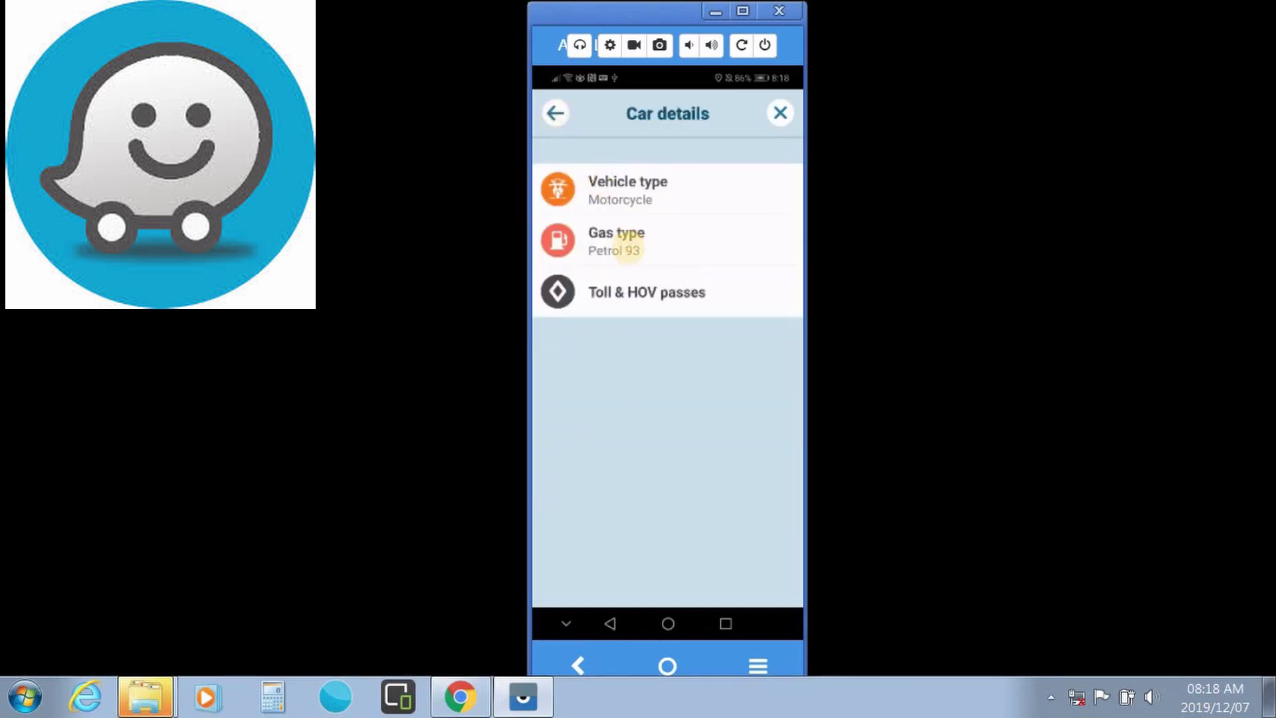
pyautogui.click(558, 116)
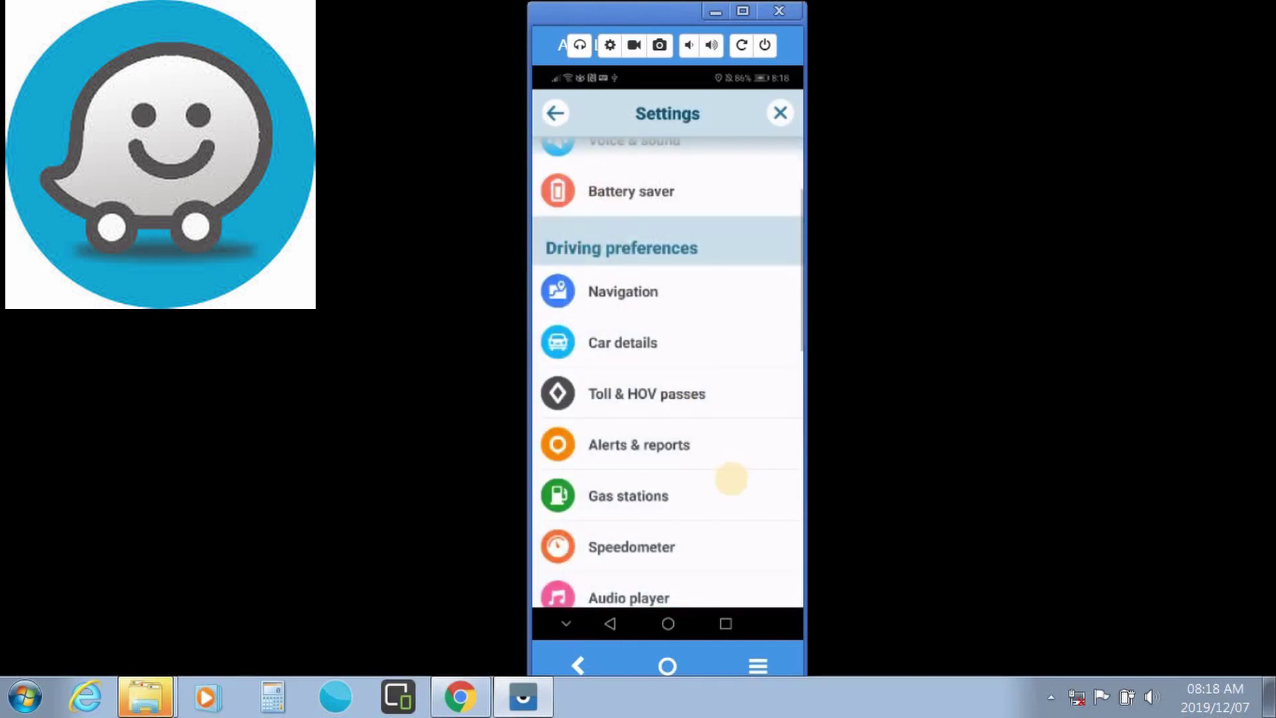
# Set the Speedometer to show the speed limit when exceeding it.
pyautogui.scroll(-2, 726, 474)
pyautogui.click(637, 470)
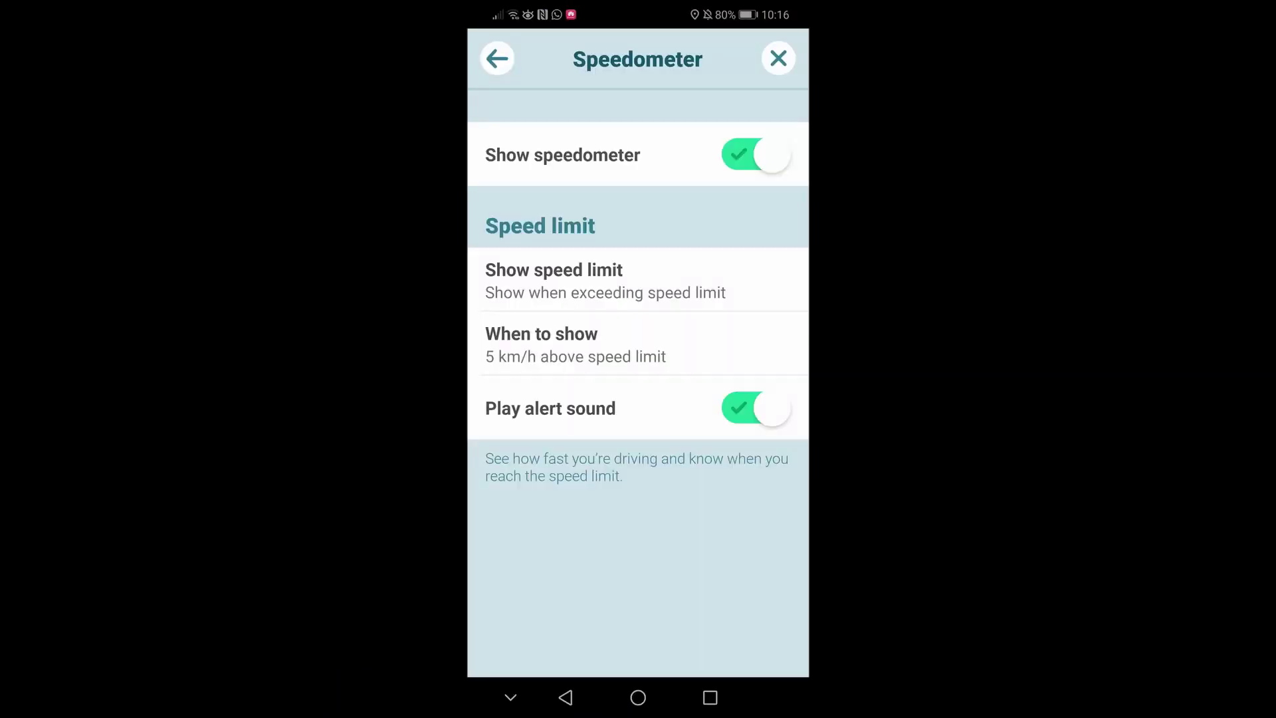
pyautogui.click(554, 279)
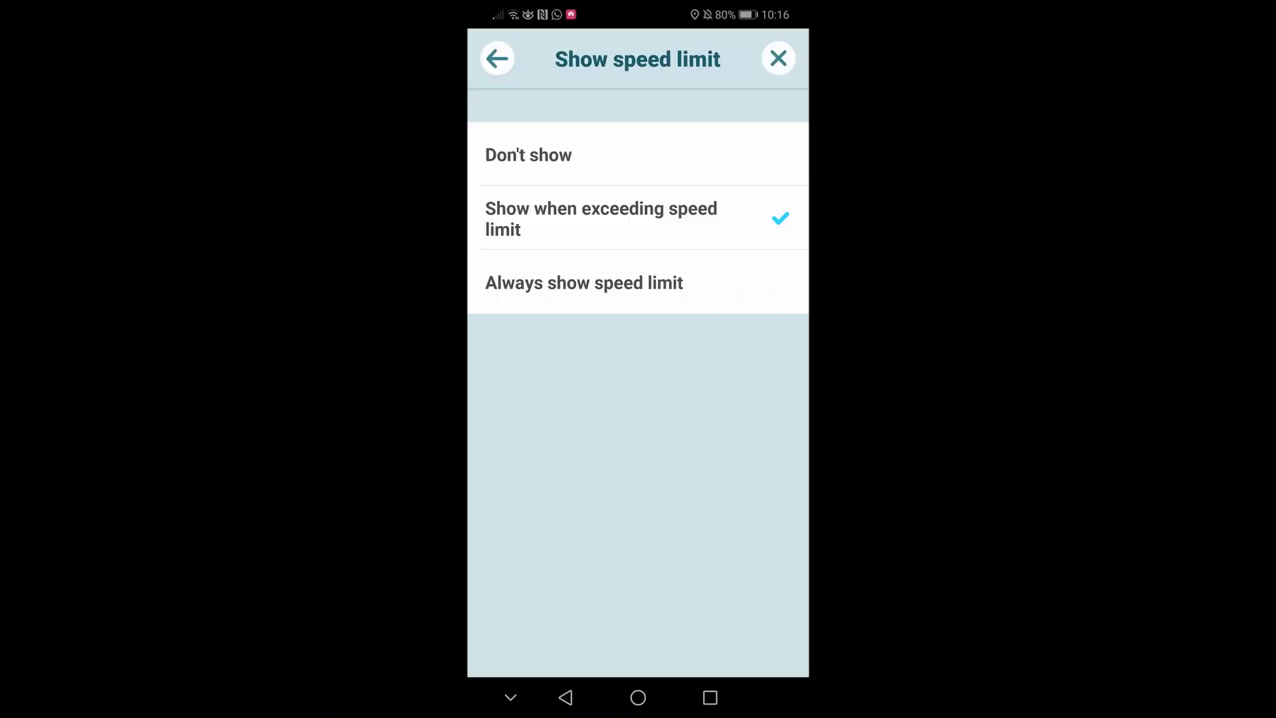
pyautogui.click(601, 218)
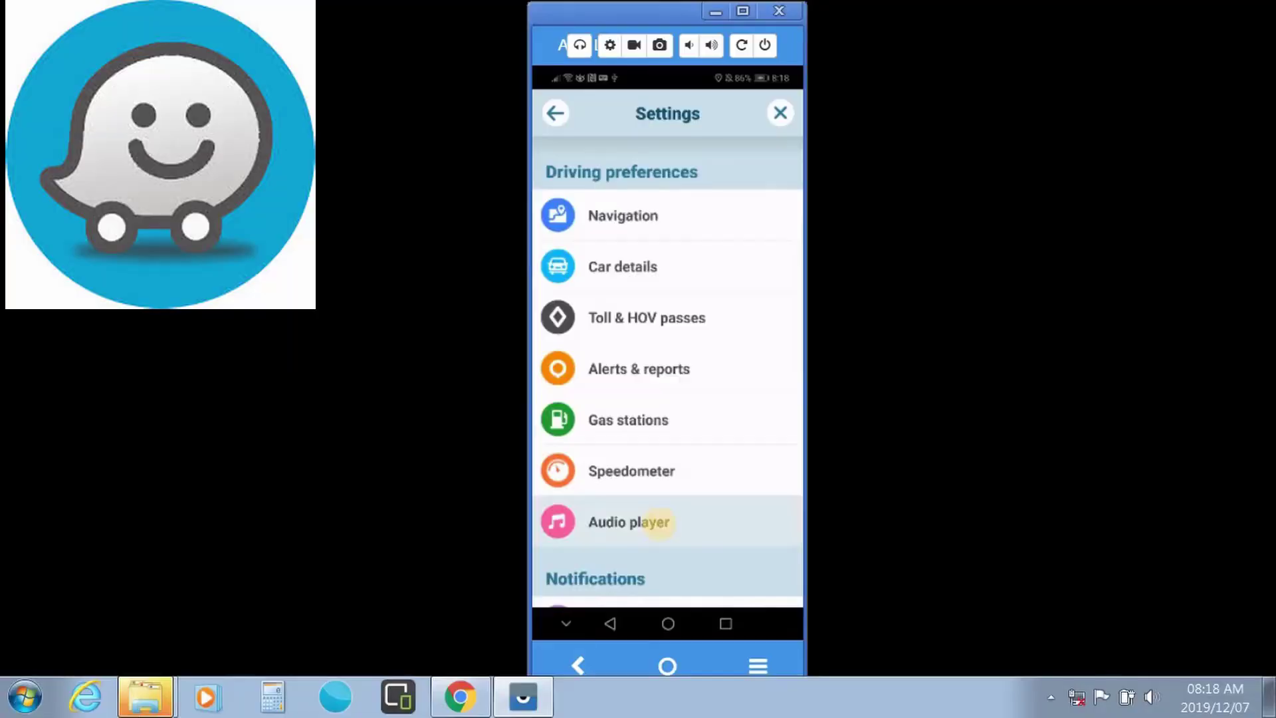
# Review the Audio player options and return to the Settings list.
pyautogui.click(650, 521)
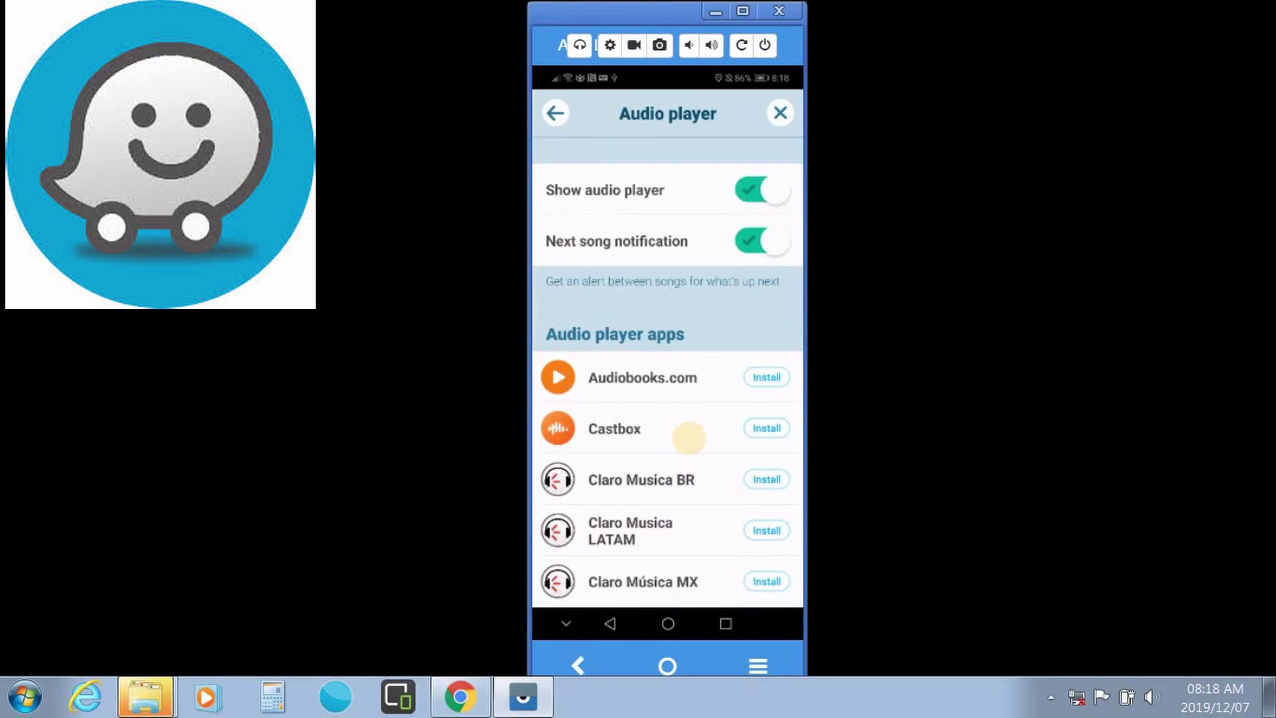
pyautogui.scroll(-3, 684, 433)
pyautogui.scroll(3, 681, 441)
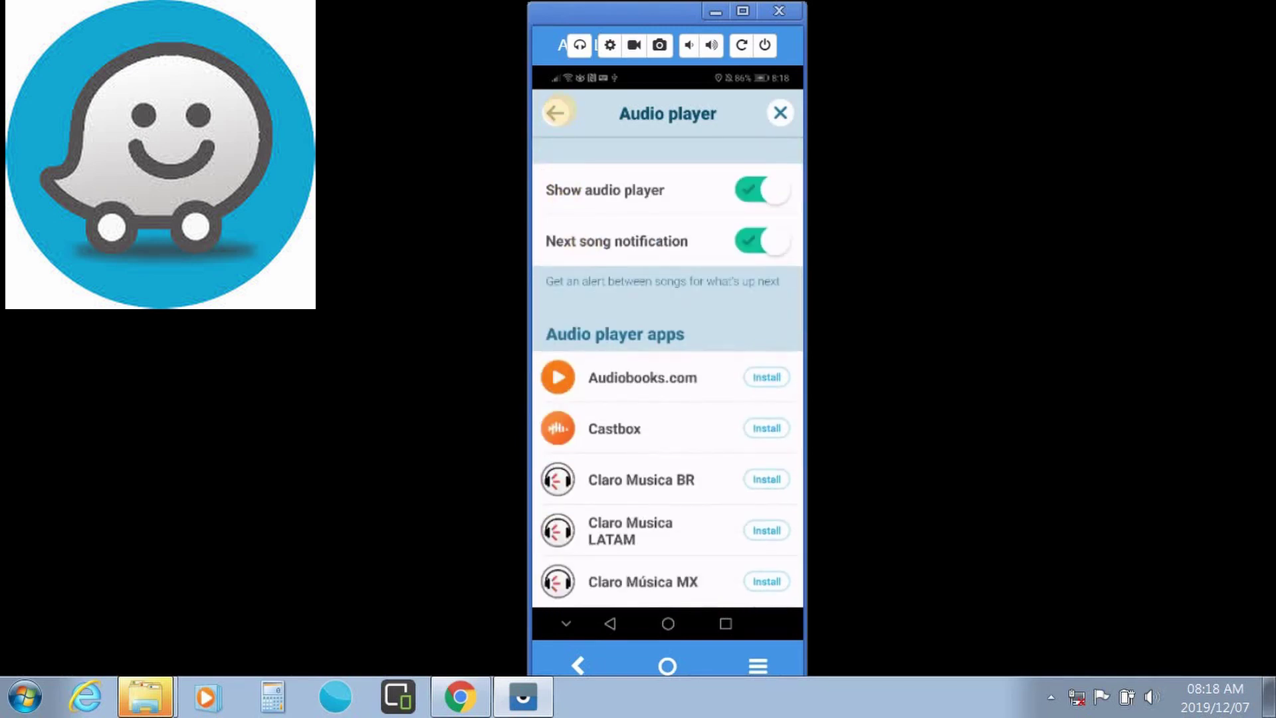
pyautogui.click(555, 113)
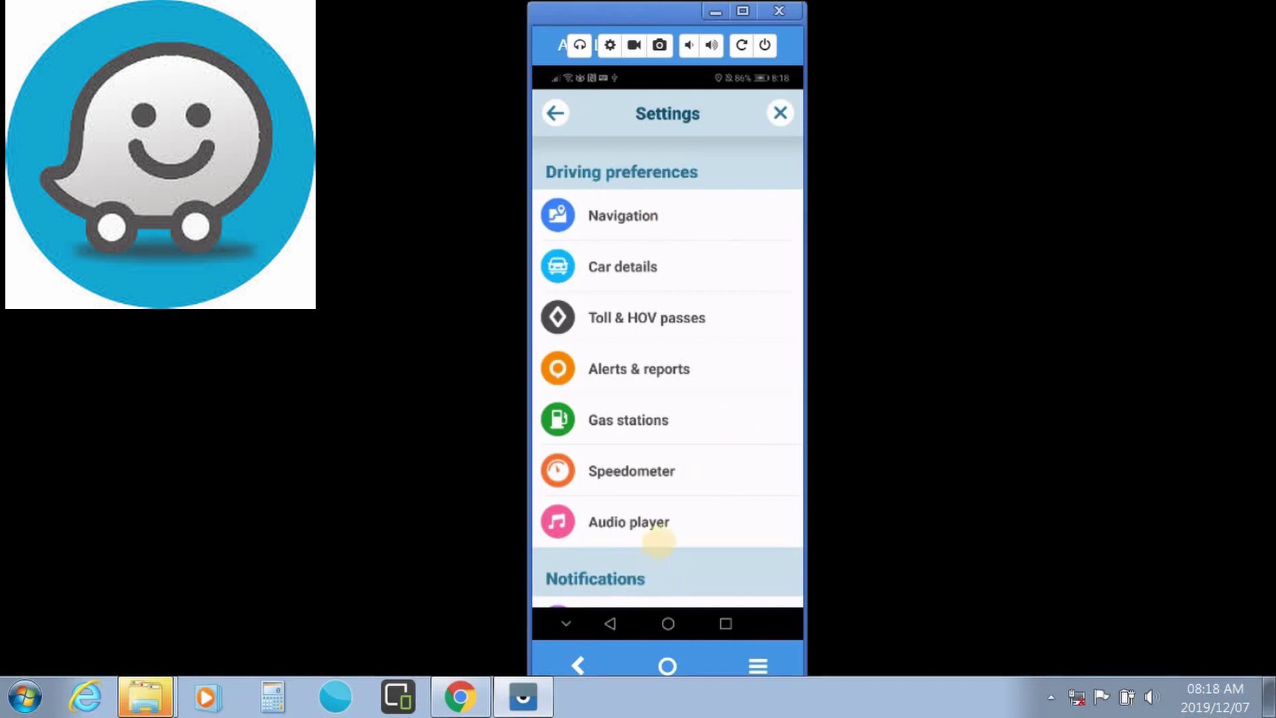
pyautogui.scroll(-5, 684, 470)
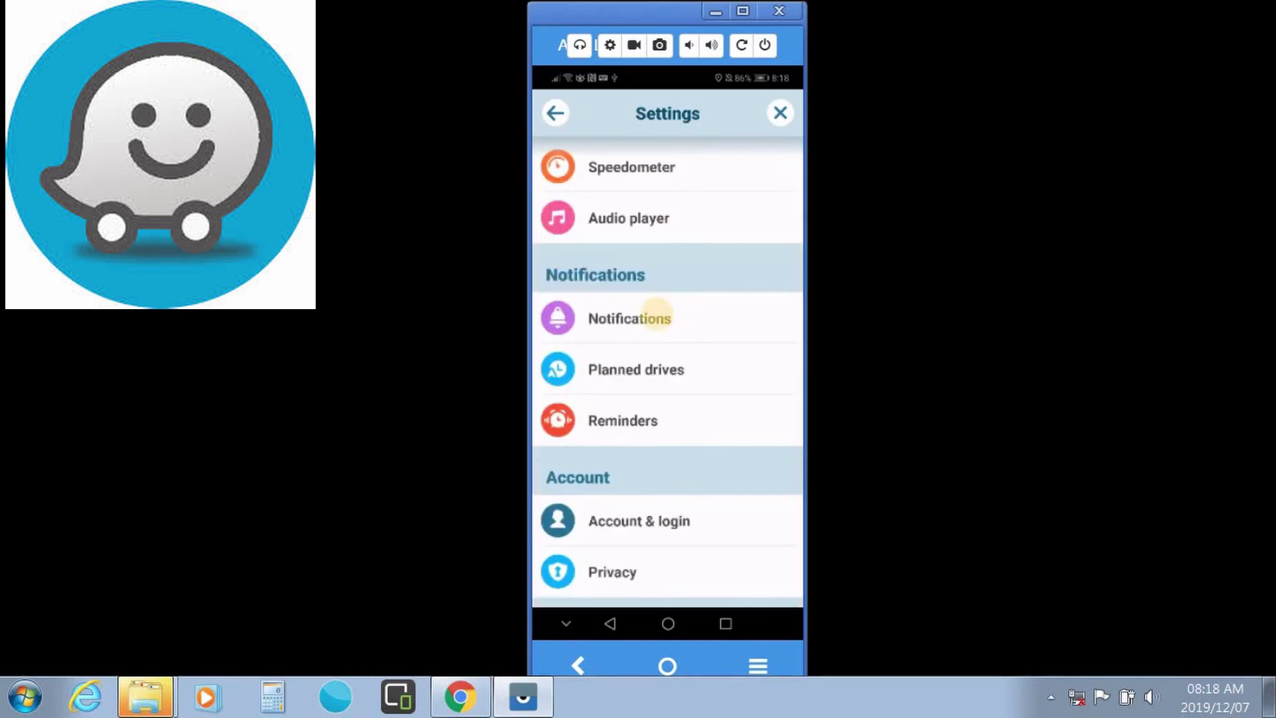
pyautogui.click(656, 318)
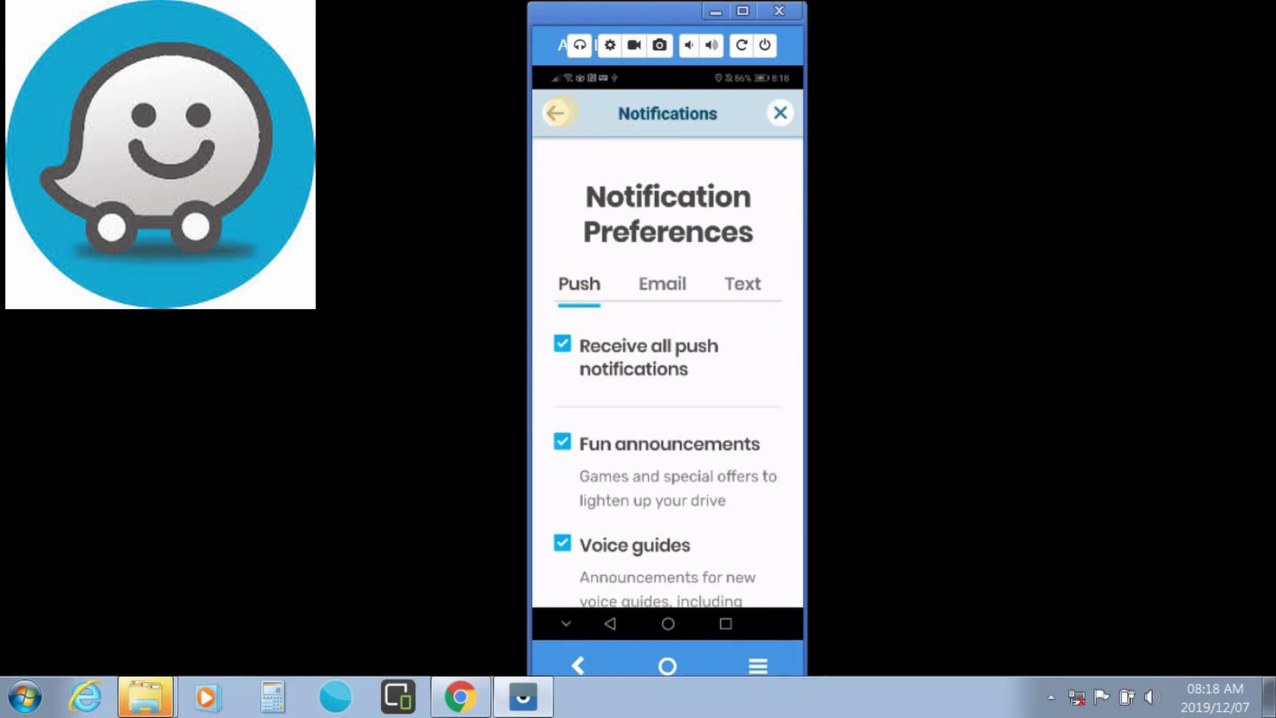
pyautogui.click(556, 113)
pyautogui.moveTo(734, 413); pyautogui.dragTo(655, 249)
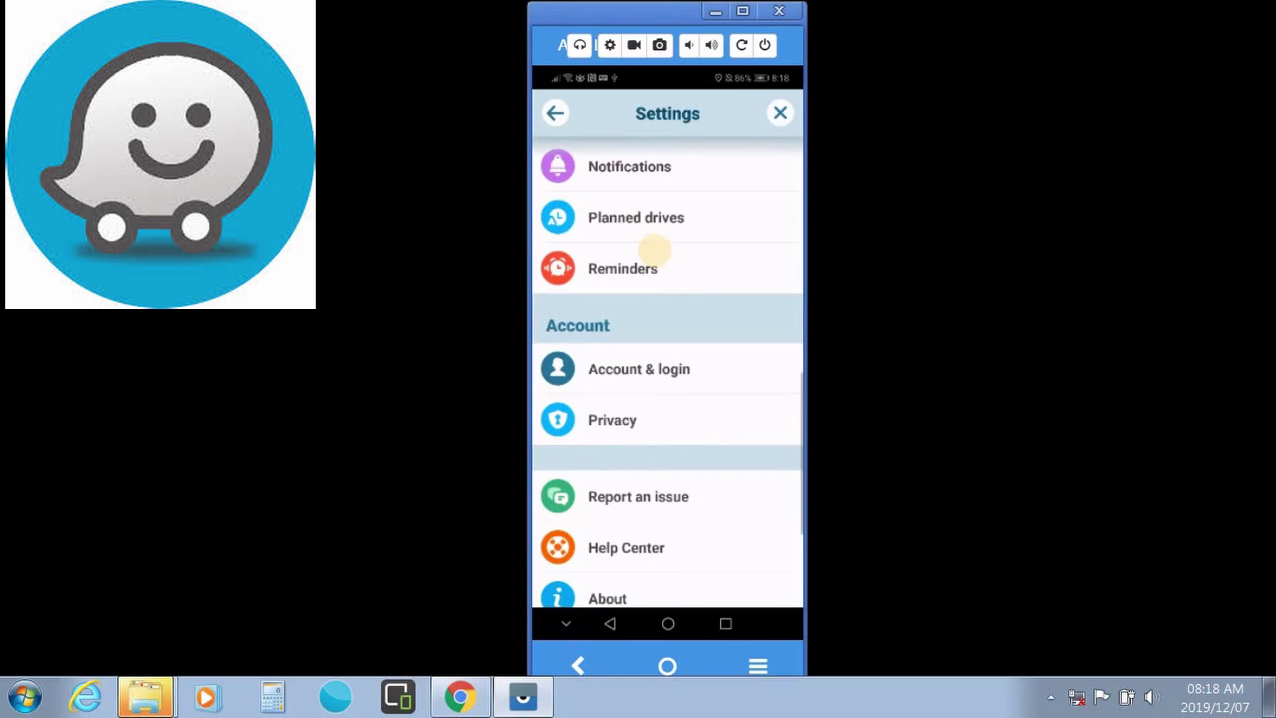
pyautogui.click(622, 217)
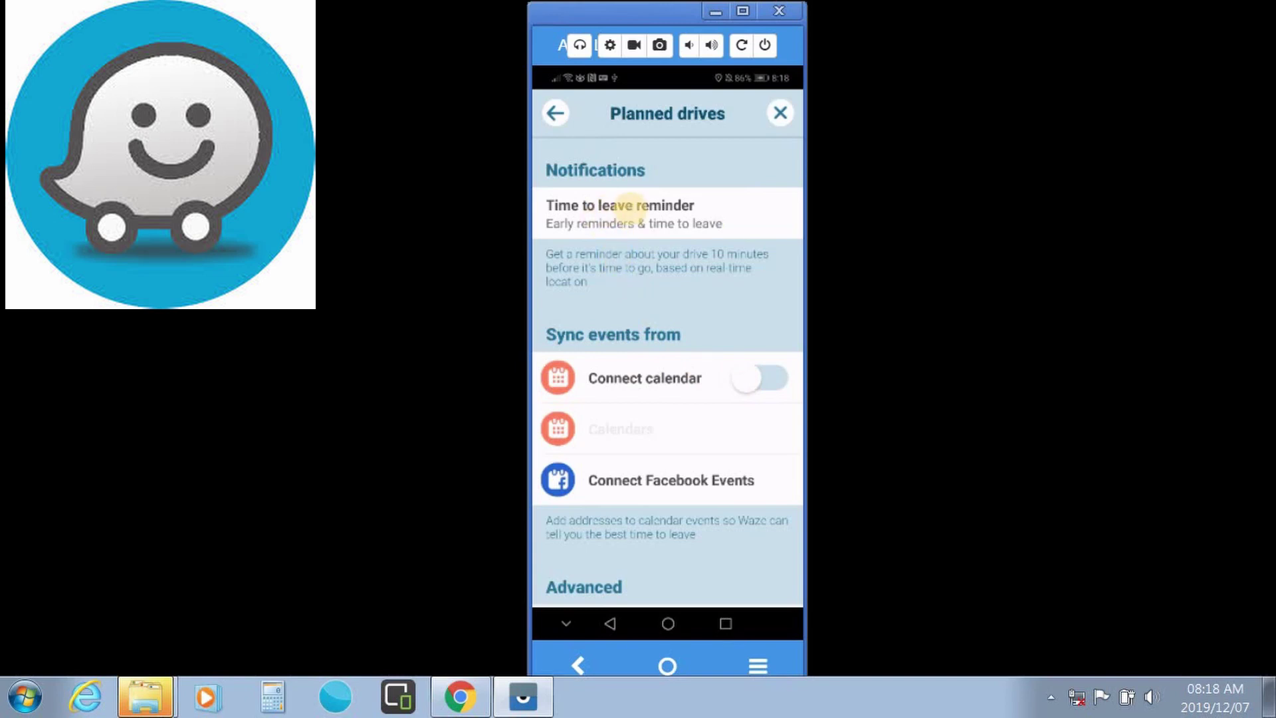
pyautogui.click(627, 207)
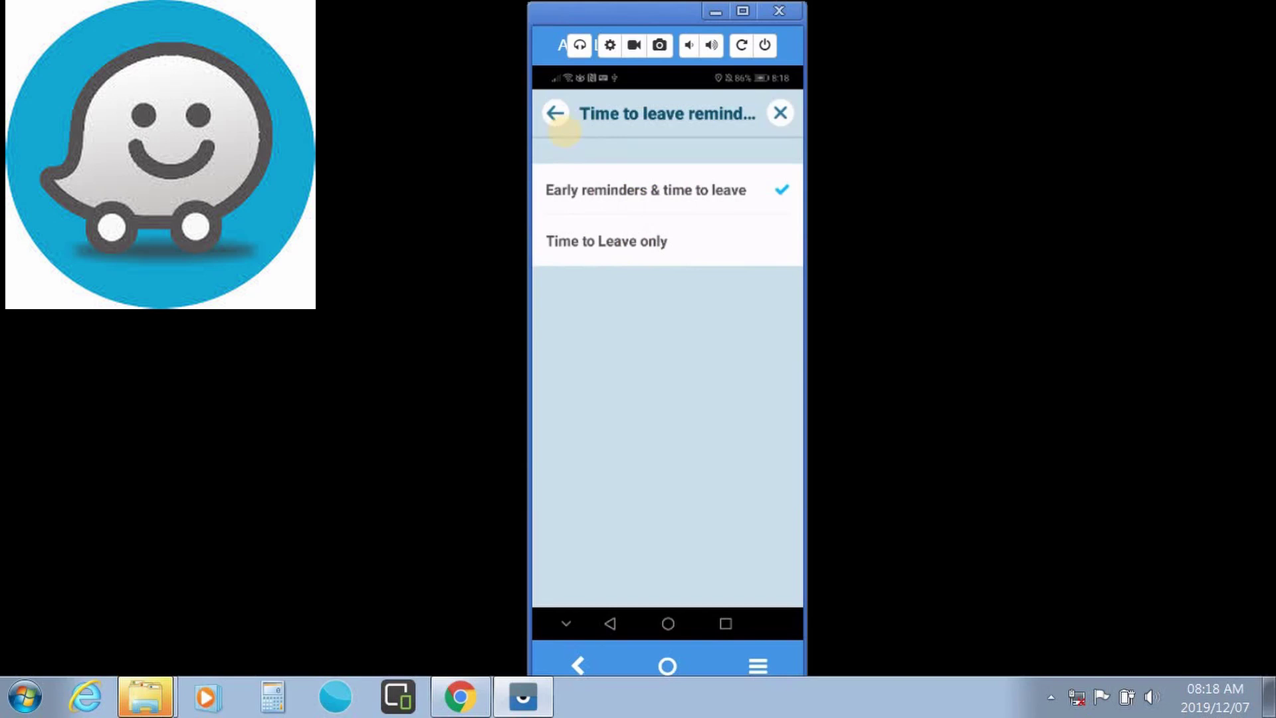
pyautogui.click(556, 113)
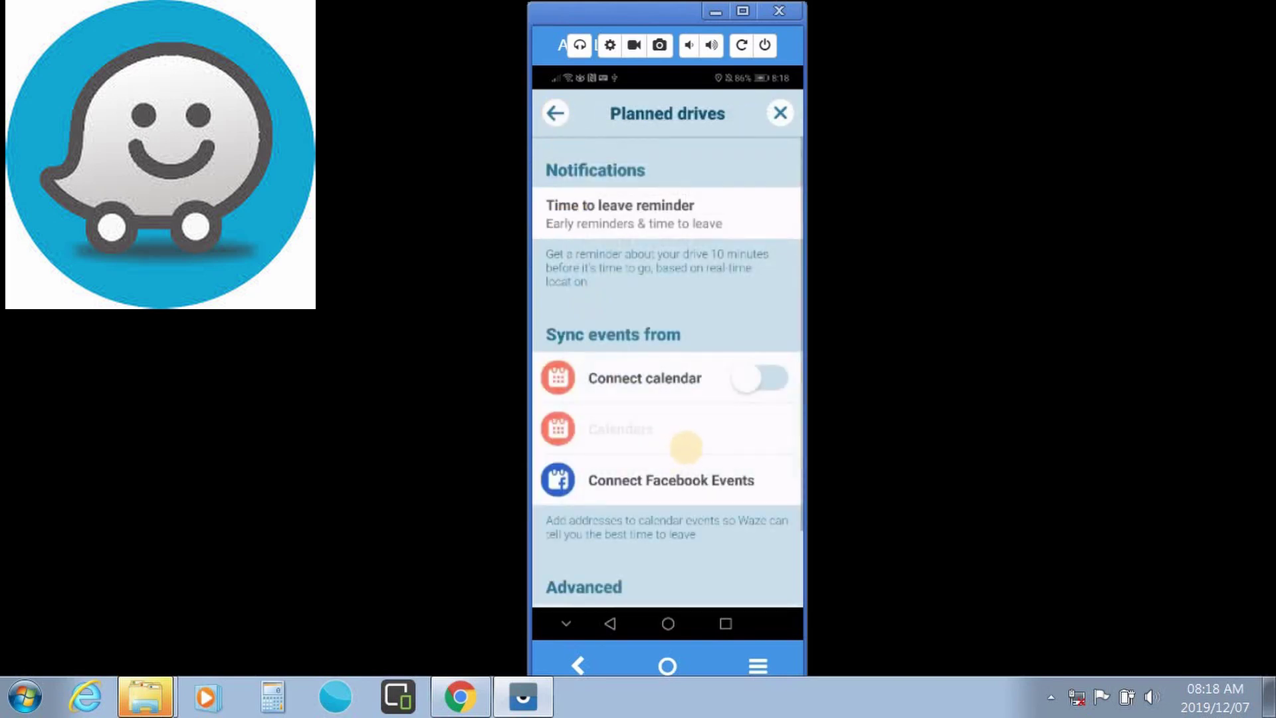
pyautogui.scroll(-3, 677, 452)
pyautogui.rightClick(655, 419)
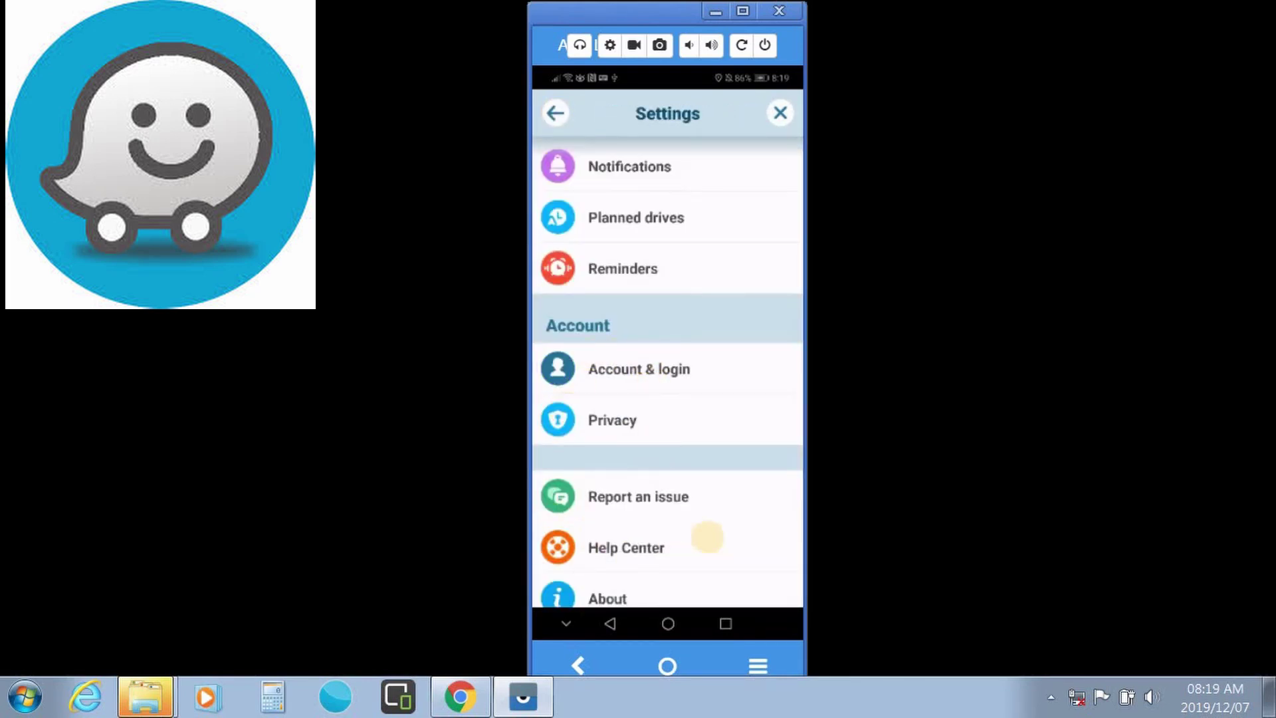
pyautogui.scroll(-2, 719, 528)
pyautogui.scroll(1, 678, 475)
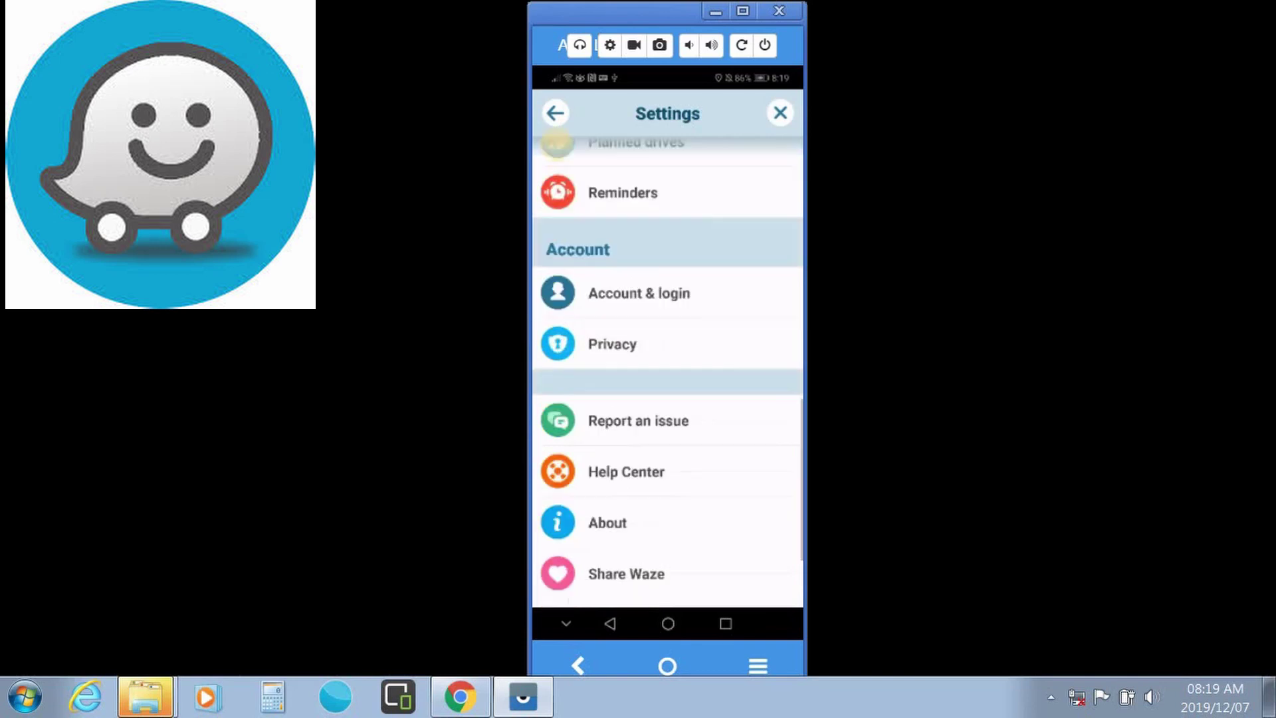
# Return to the main menu, deny Waze calendar access, and go back to the map.
pyautogui.click(555, 113)
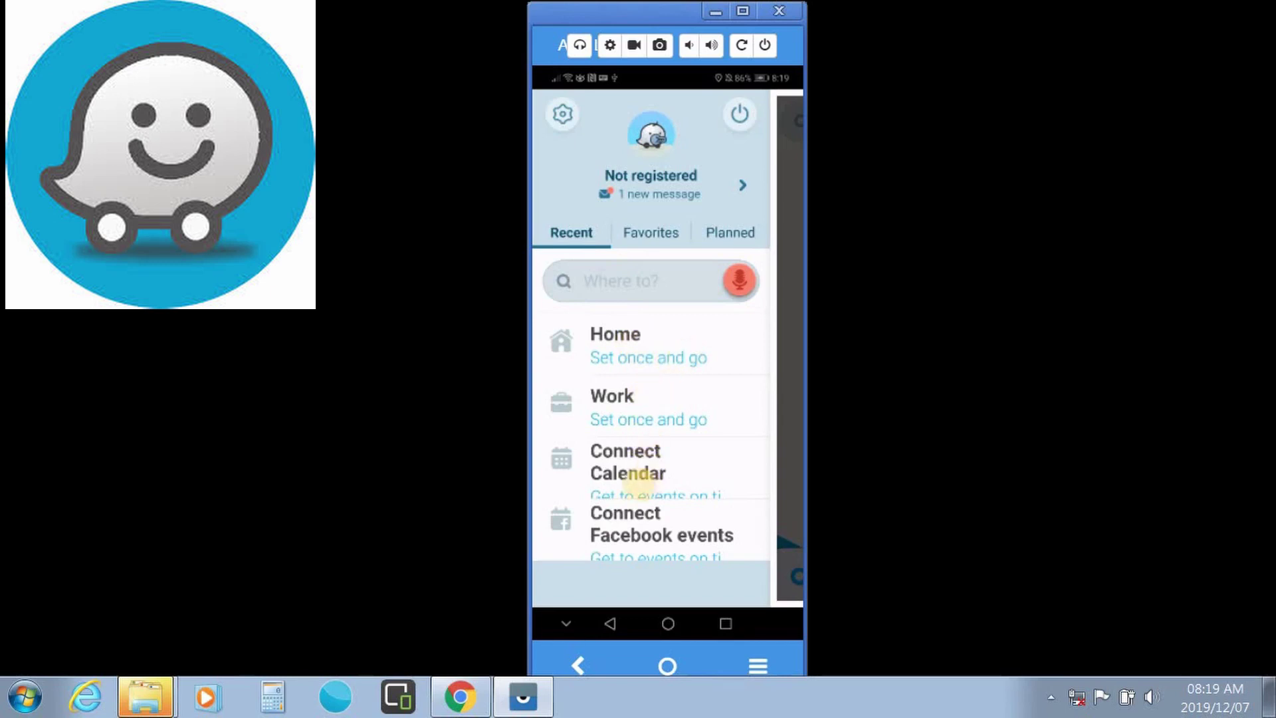
pyautogui.click(624, 458)
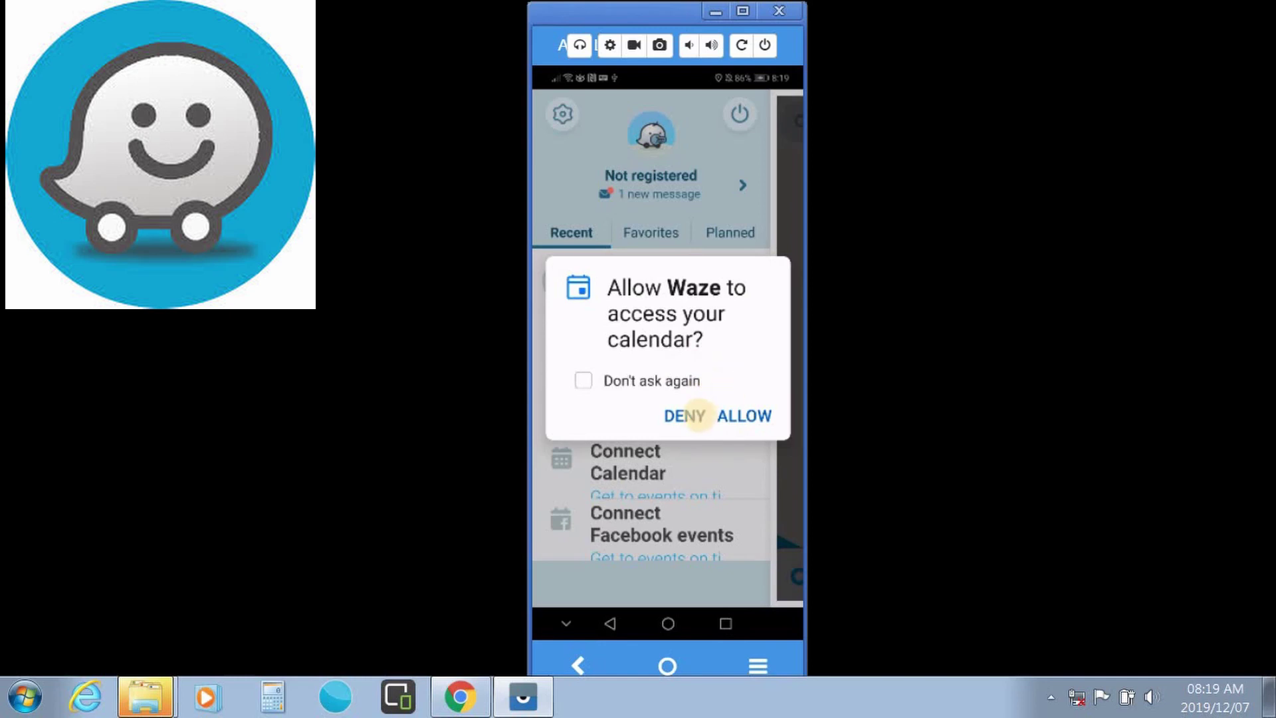
pyautogui.click(685, 416)
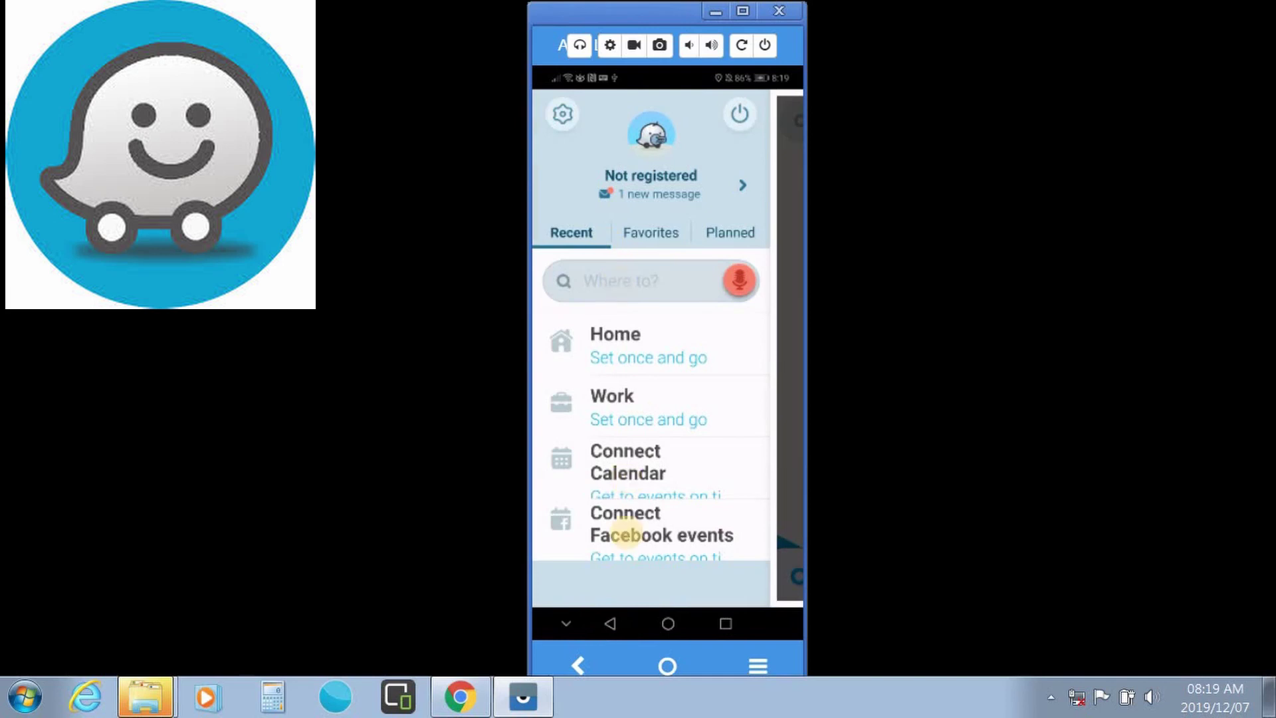
pyautogui.click(612, 621)
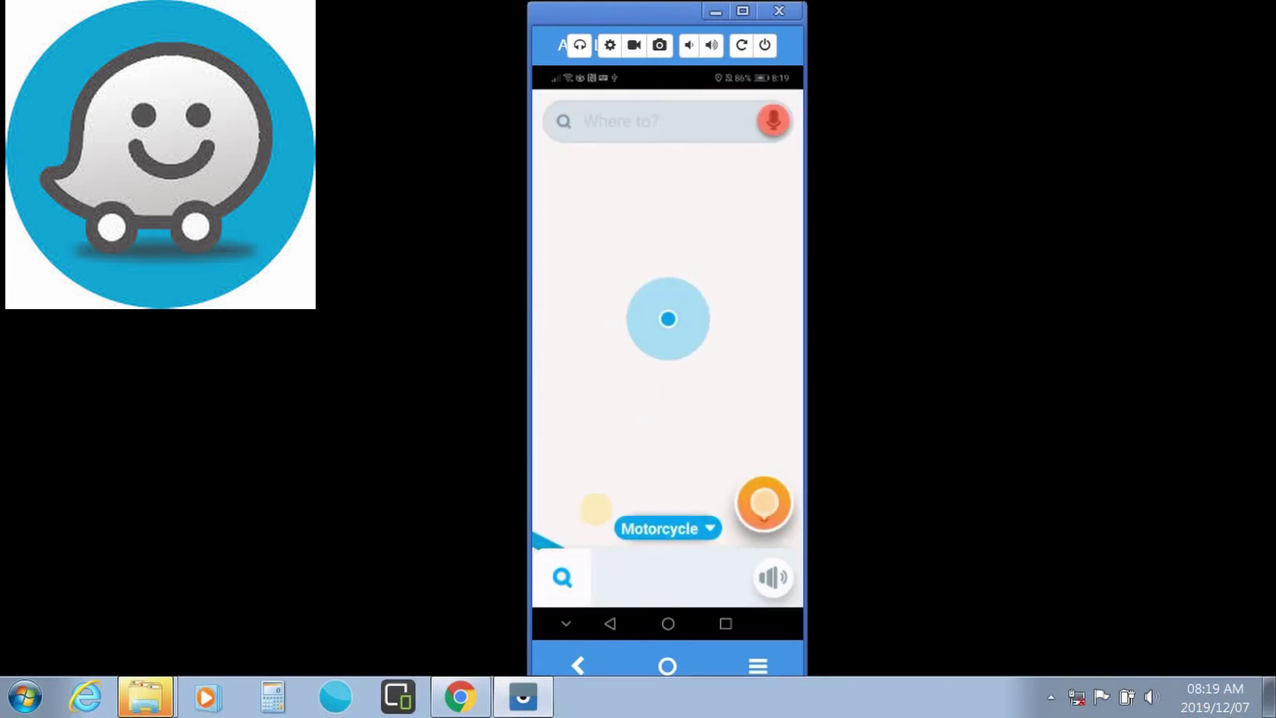
pyautogui.click(760, 505)
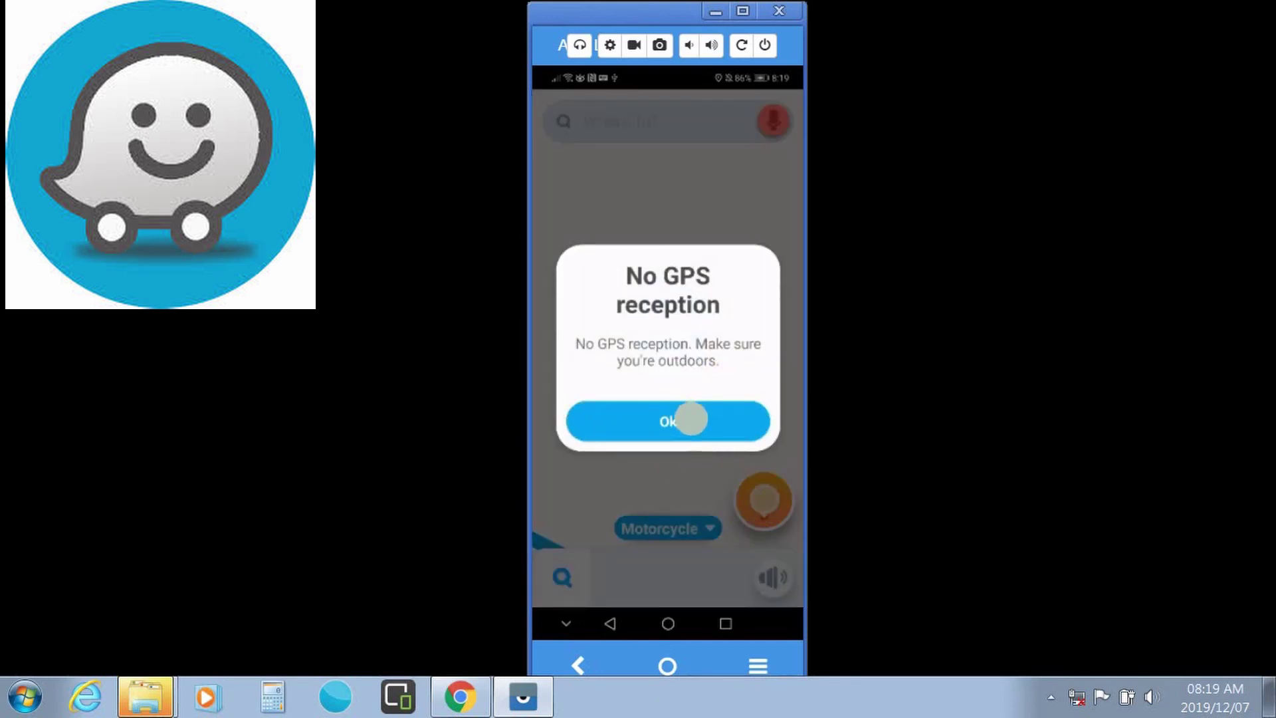
pyautogui.click(691, 419)
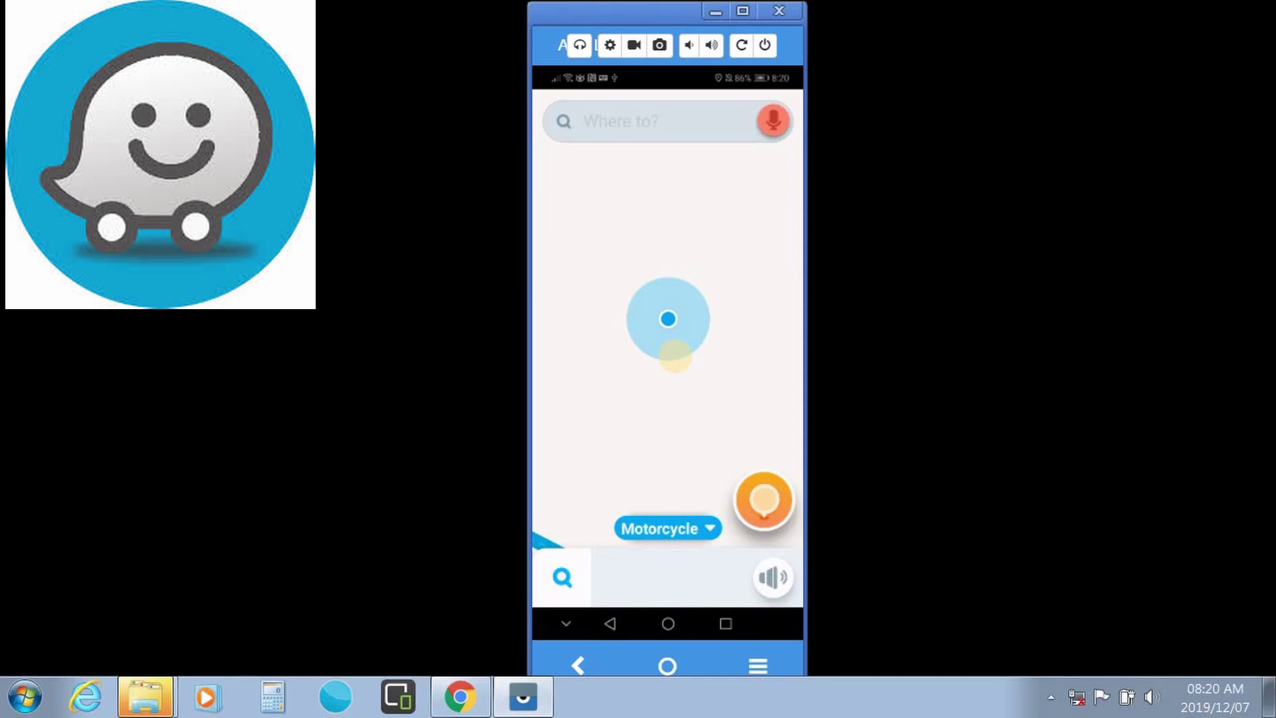
# Load the map around the current location and briefly check the Where to? search.
pyautogui.click(675, 355)
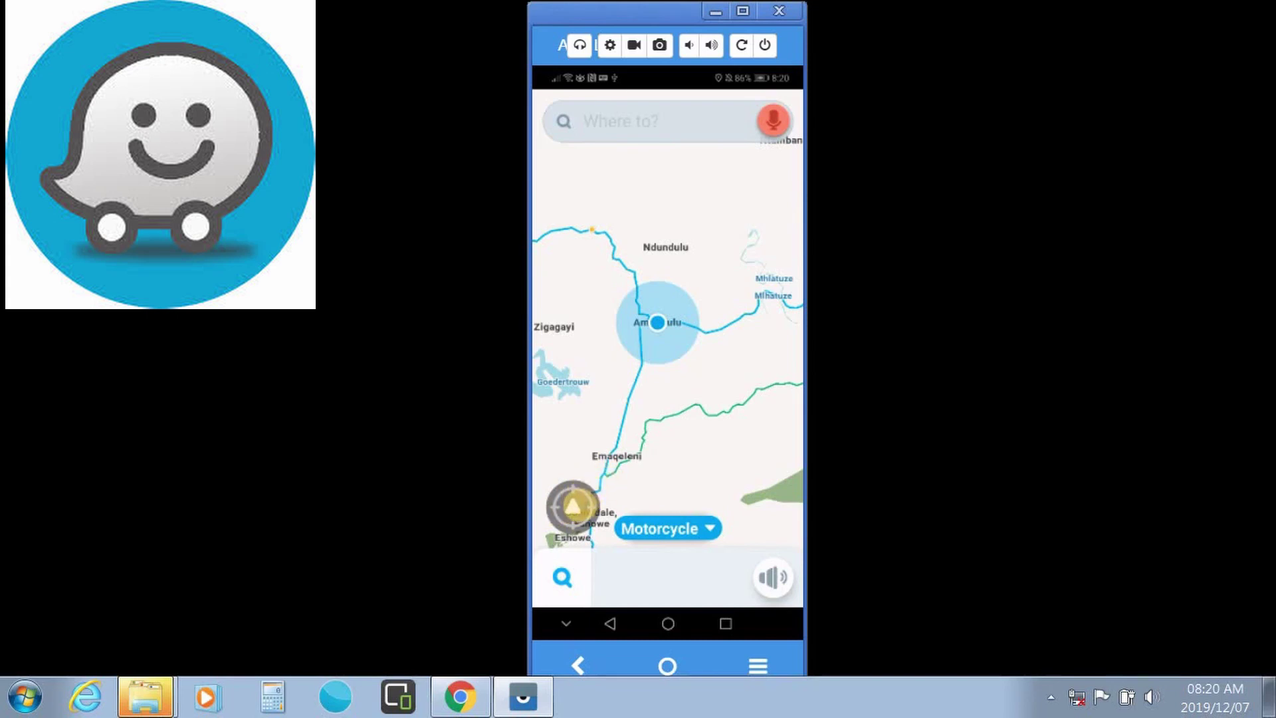
pyautogui.click(620, 122)
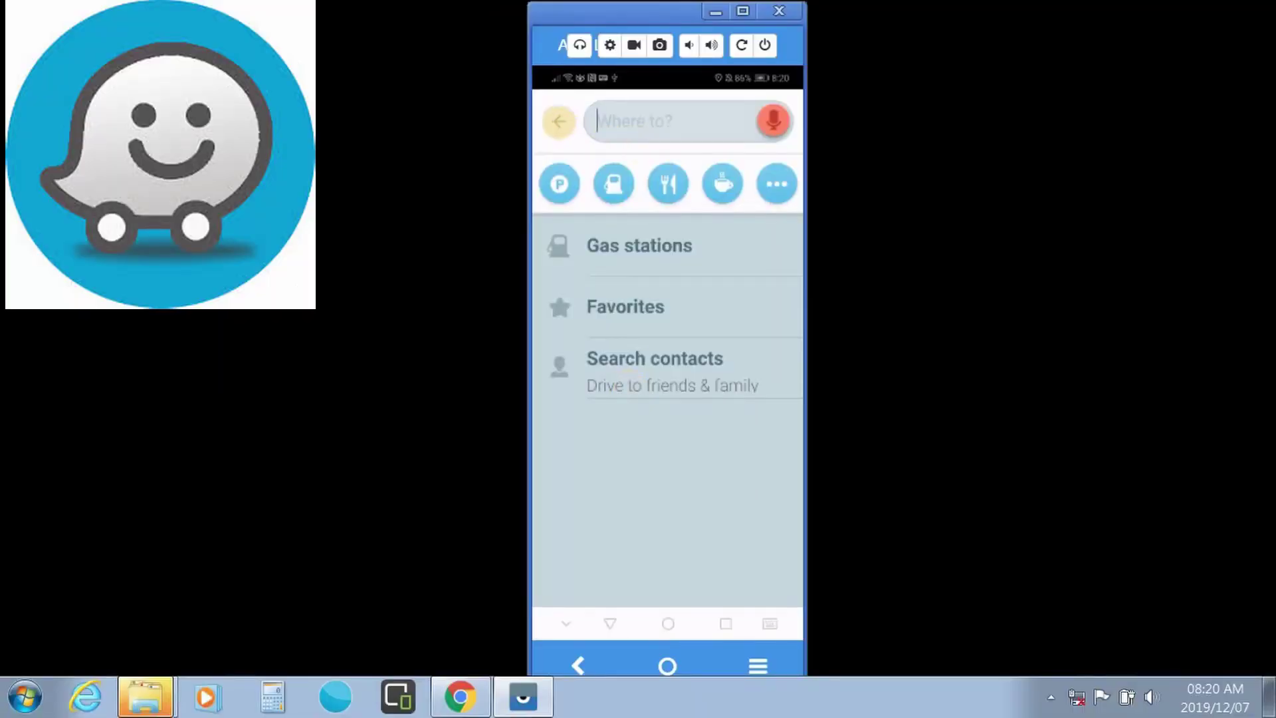
pyautogui.click(558, 123)
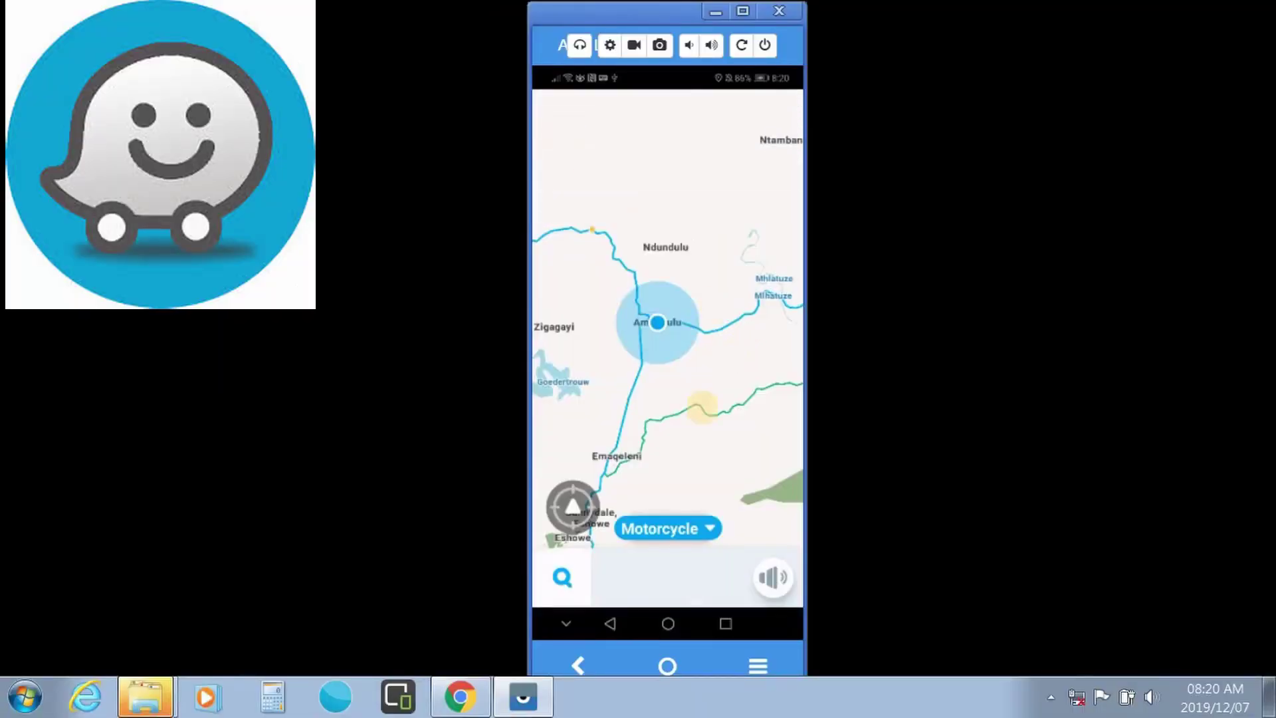